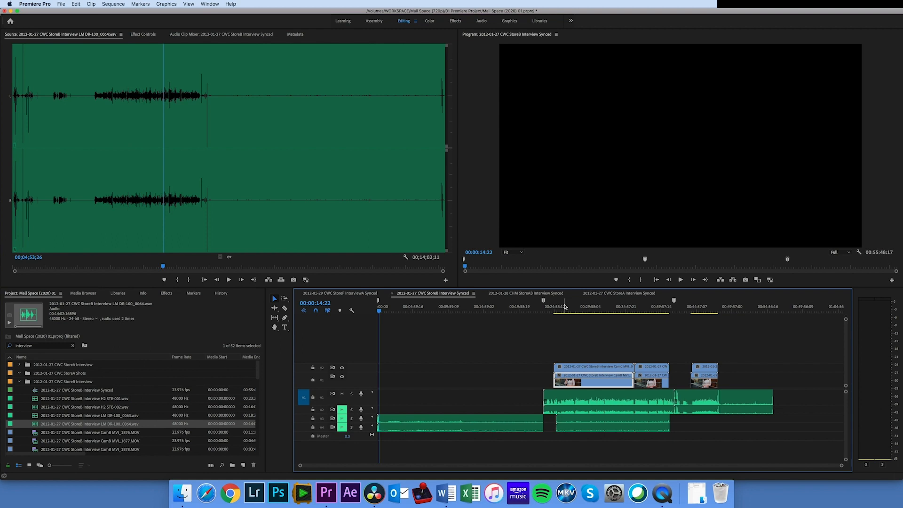
Create a new sequence from the StoreB interview clip CamB MVI_1876.MOV in the project bin
left_click(564, 307)
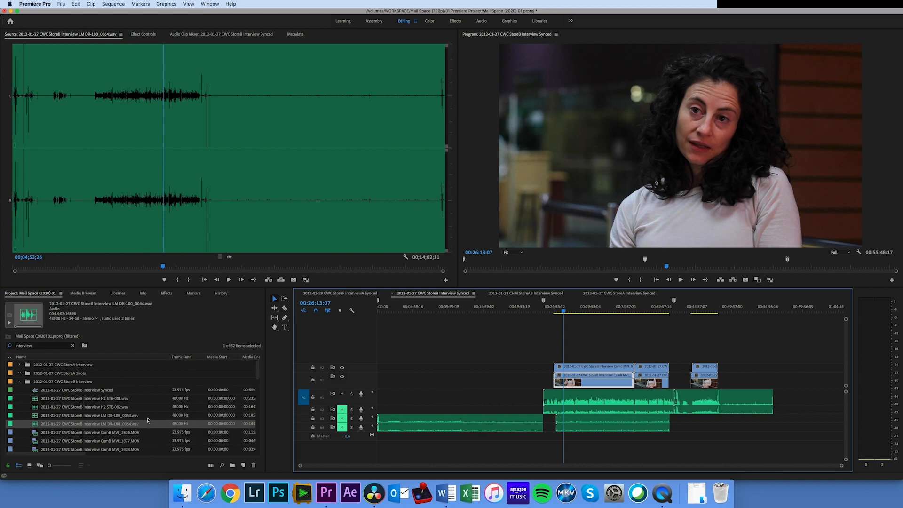
left_click_drag(259, 377, 257, 384)
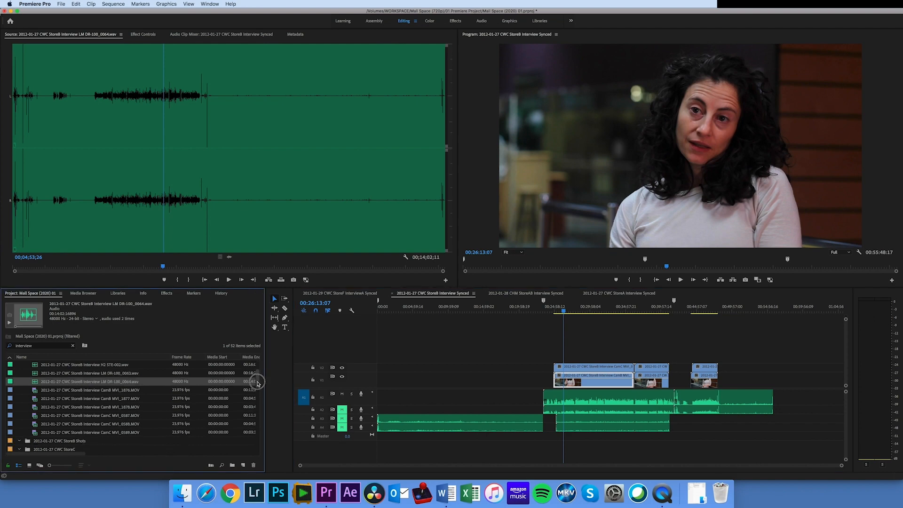
left_click(35, 391)
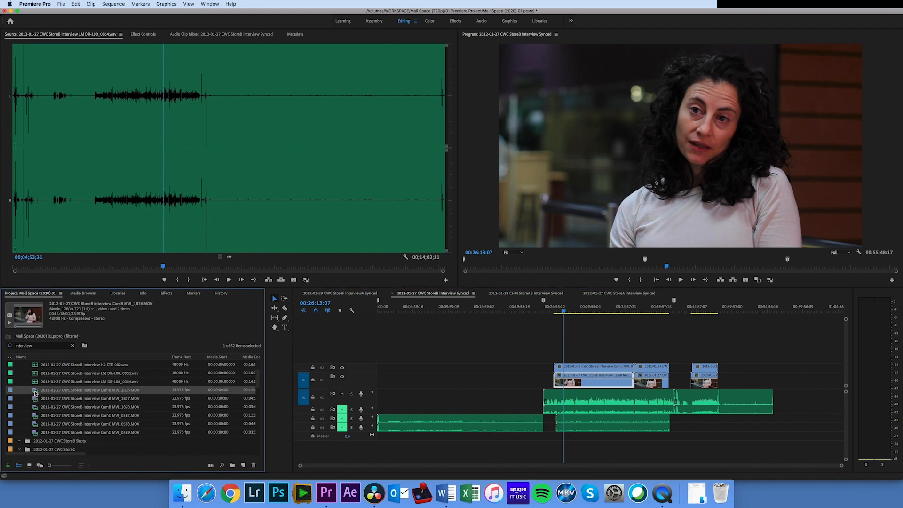
right_click(34, 392)
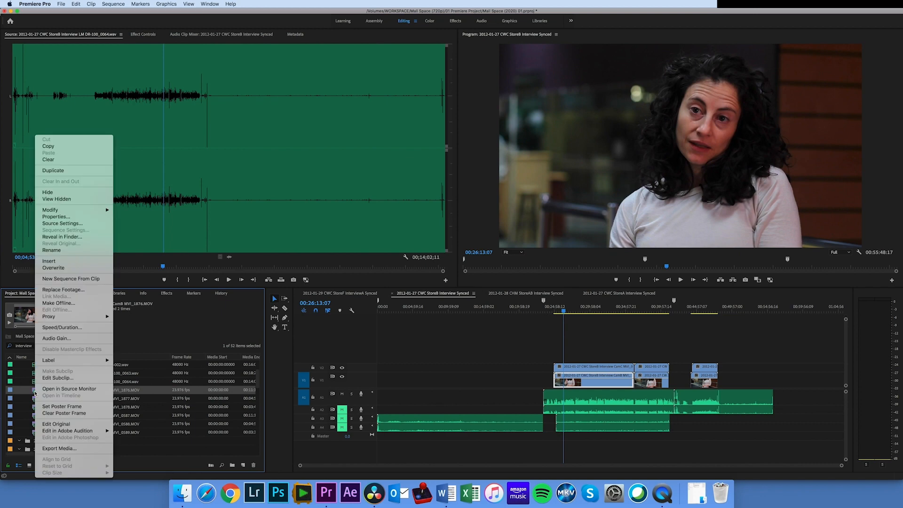
left_click(69, 279)
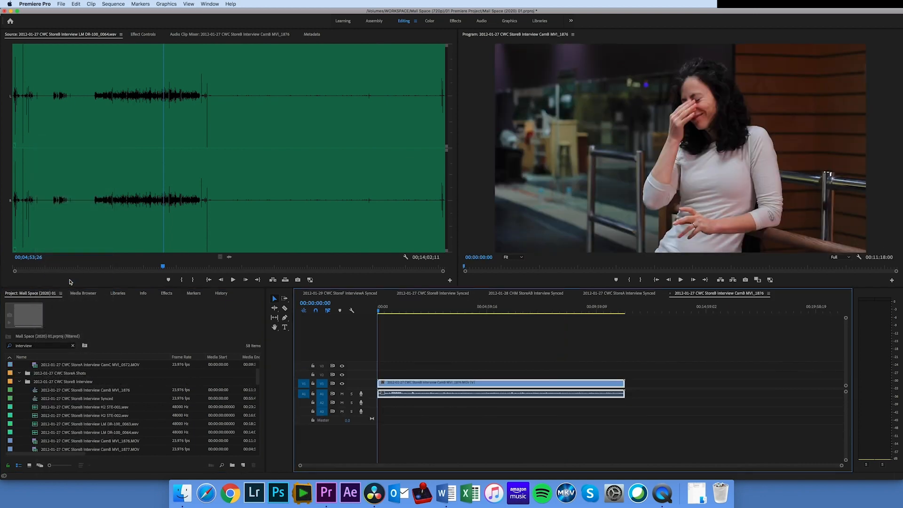
Rename the new CamB MVI_1876 sequence to Sync Demo
left_click_drag(257, 375, 257, 381)
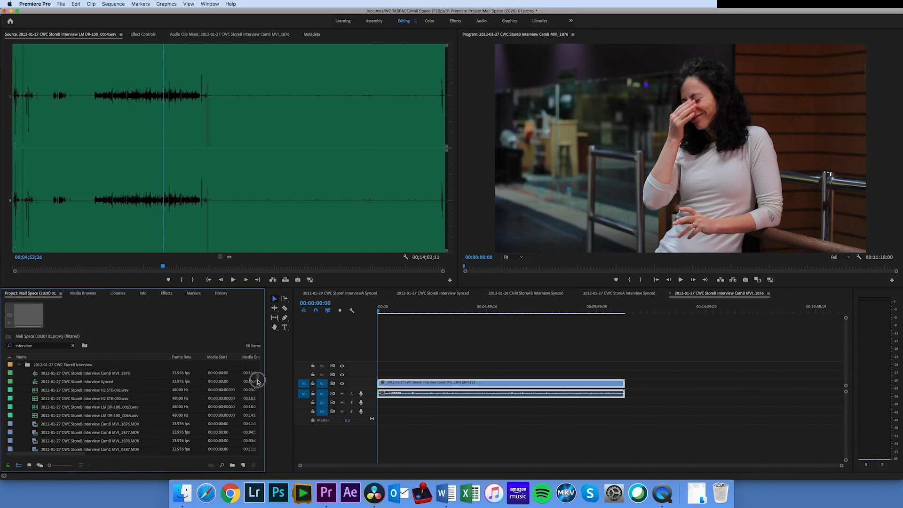
left_click(84, 375)
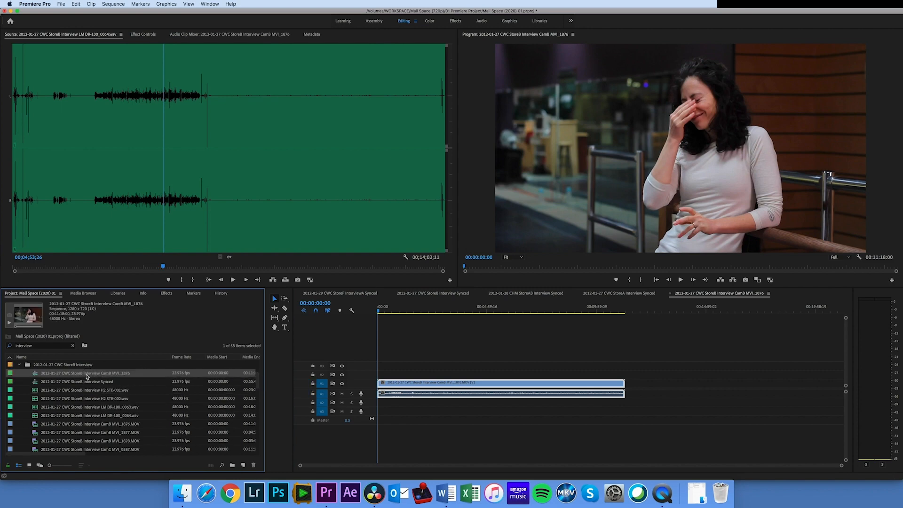
left_click(85, 374)
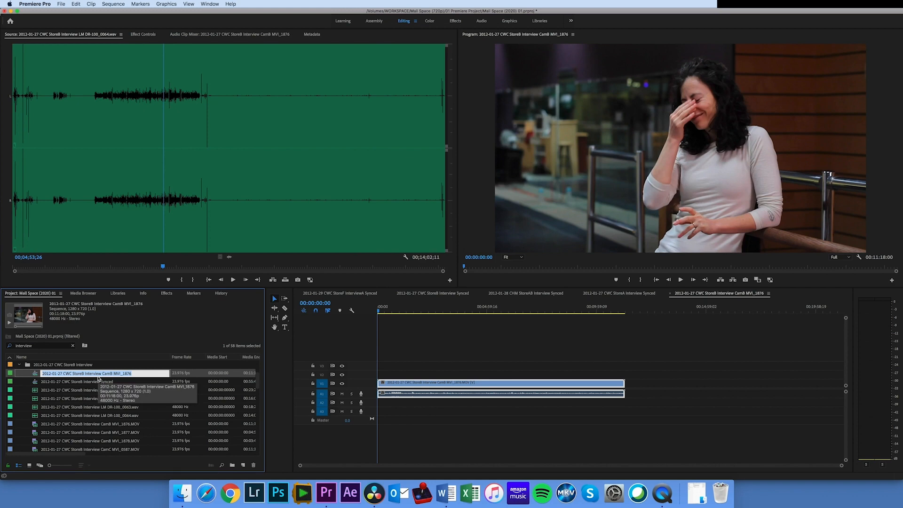
left_click(134, 376)
left_click_drag(134, 376, 26, 369)
type("Syn")
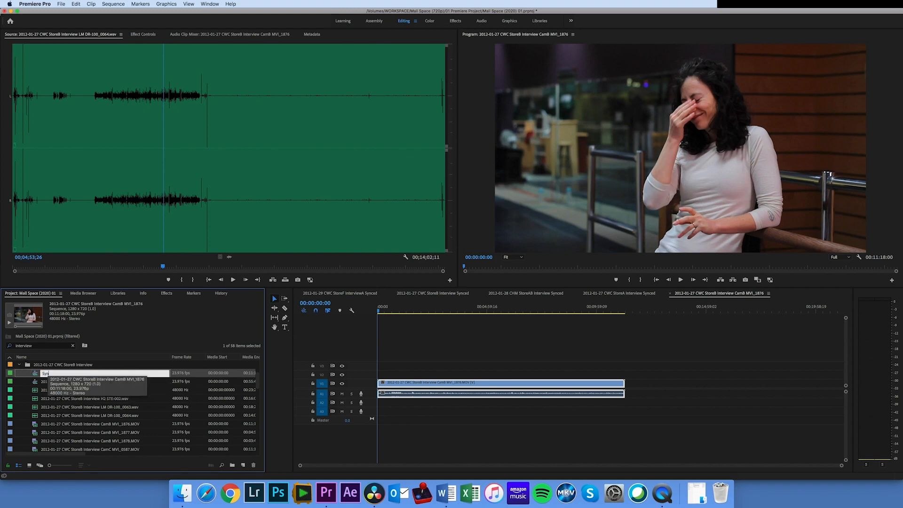
type("c Demo")
key("Return")
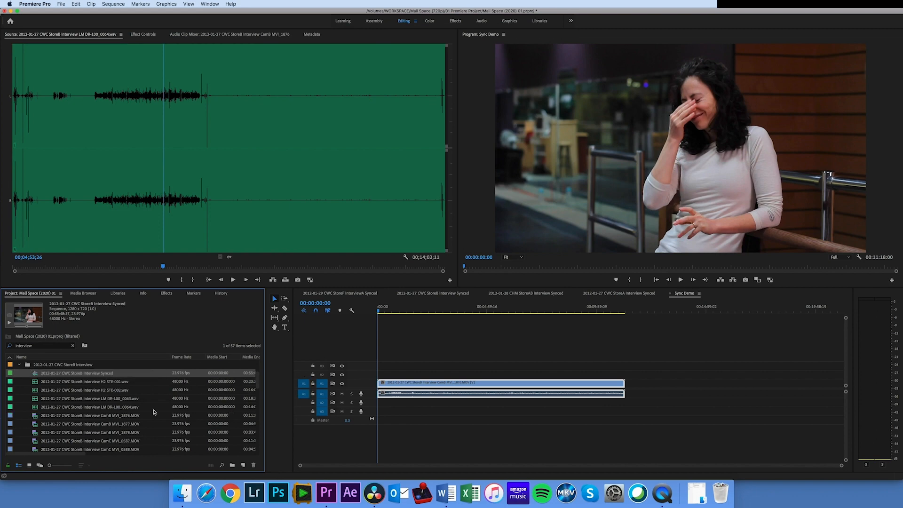
Append the CamB clips MVI_1877.MOV and MVI_1878.MOV directly after MVI_1876 in the Sync Demo sequence
mouse_move(257, 382)
left_mouse_down()
mouse_move(258, 391)
mouse_move(254, 375)
left_mouse_up()
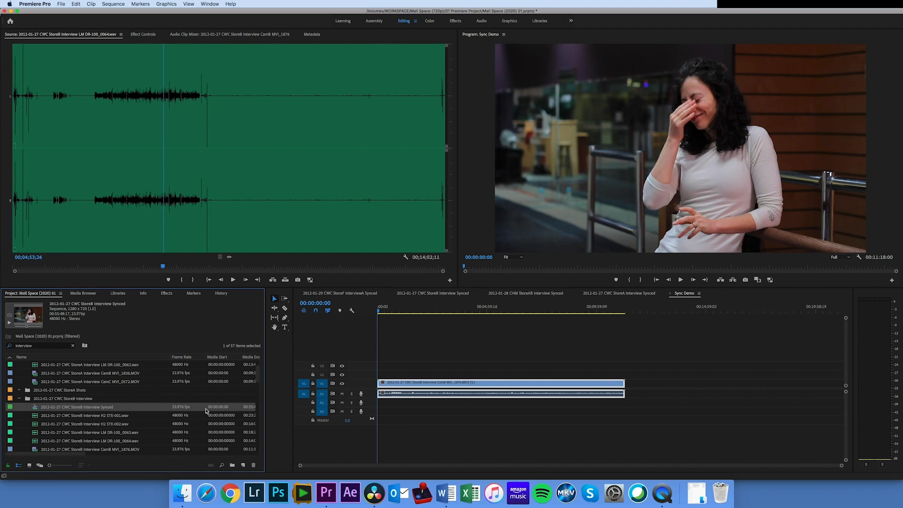
left_click_drag(259, 374, 260, 386)
left_click(64, 407)
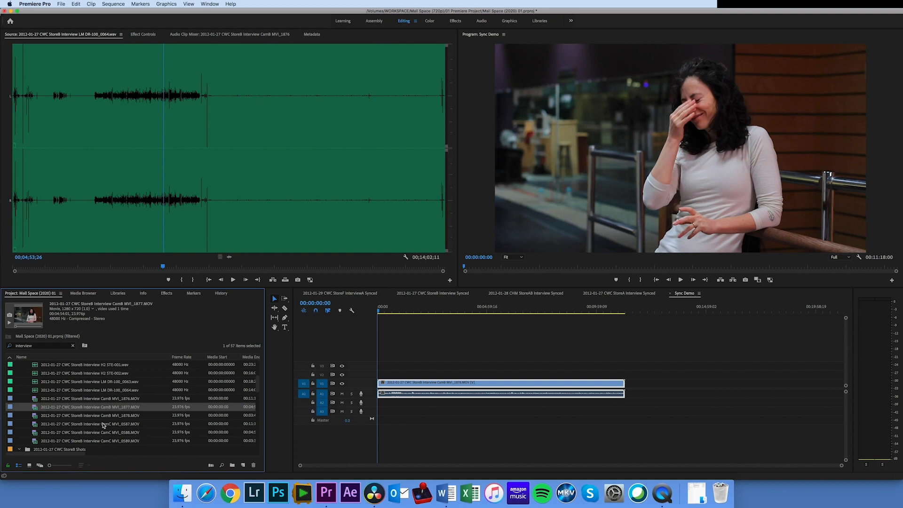
left_click(73, 417, "shift")
left_click_drag(40, 412, 719, 383)
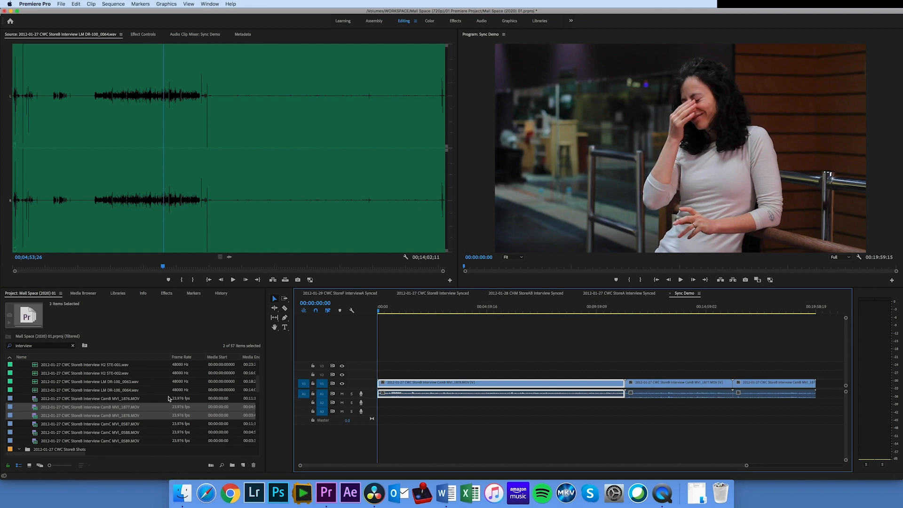
Place the recorder files LM DR-100_0063.wav and LM DR-100_0064.wav end to end on audio track A3, starting at the sequence beginning
left_click(55, 382)
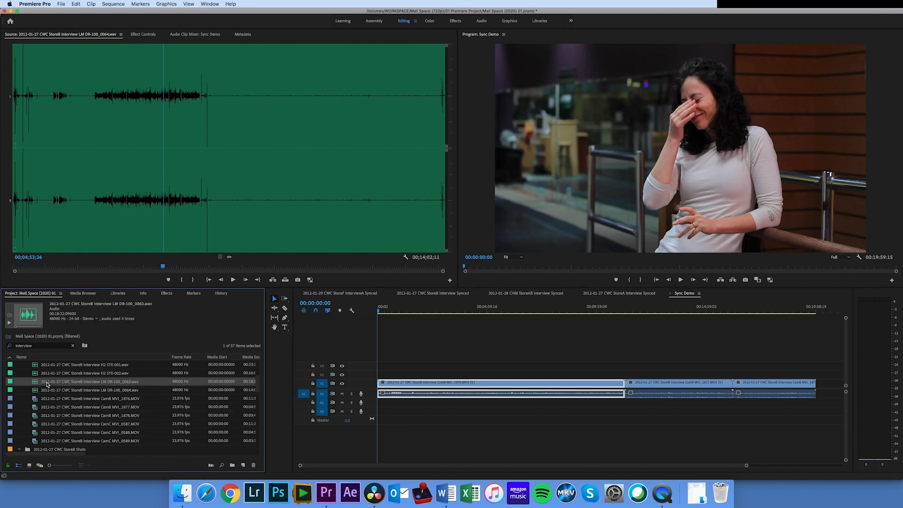
left_click_drag(36, 383, 368, 416)
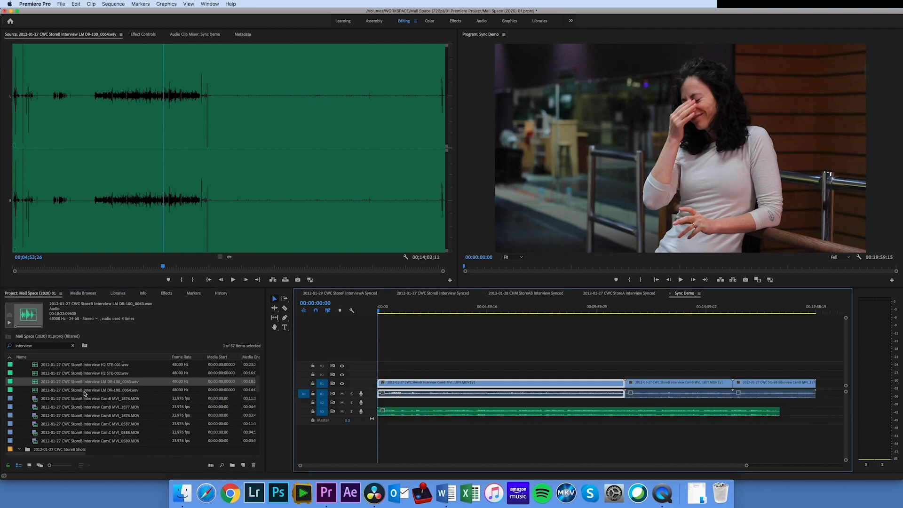
left_click_drag(37, 393, 782, 414)
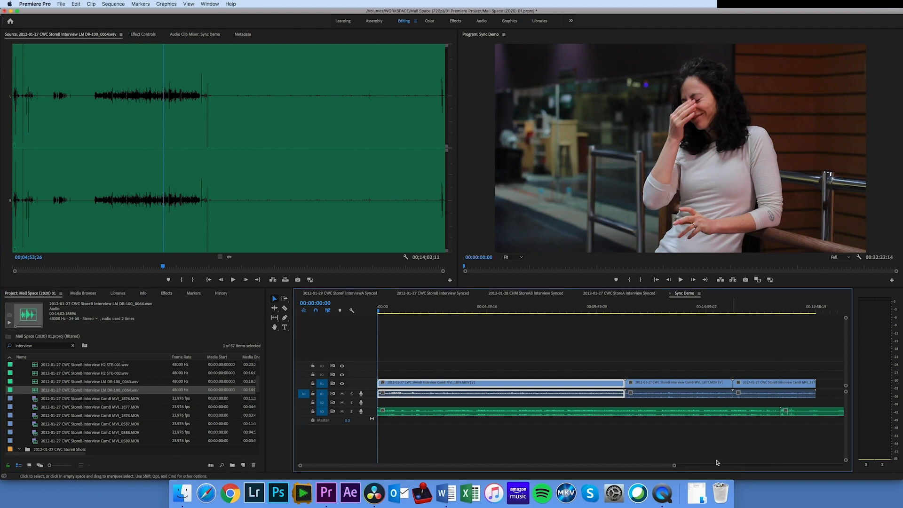
Separate the 0064 recording with MVI_1877 and MVI_1878 above it into a later group, and offset MVI_1876 slightly from the sequence start
left_click_drag(674, 467, 820, 466)
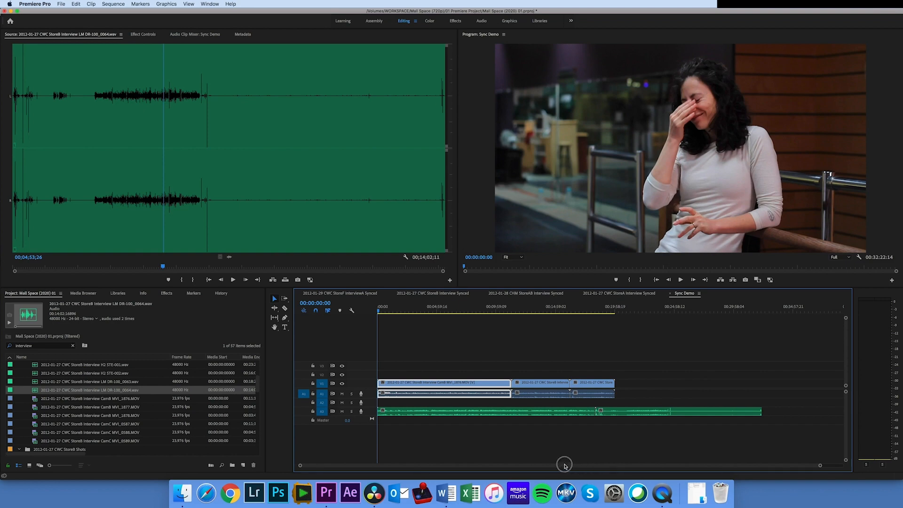
left_click_drag(622, 413, 786, 414)
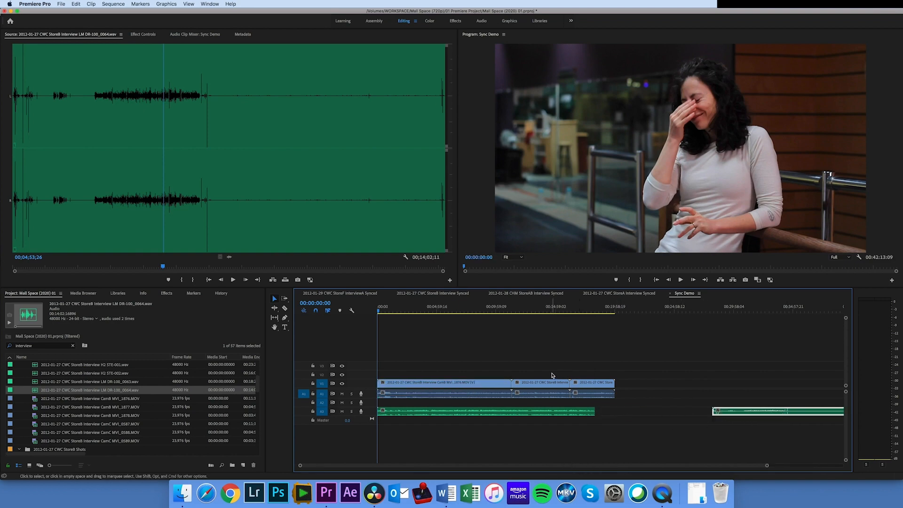
left_click_drag(551, 374, 766, 389)
left_click_drag(455, 386, 473, 387)
Synchronize the MVI_1876 clip with the 0063 recording below it by Audio, using track channel 1
left_click(486, 412)
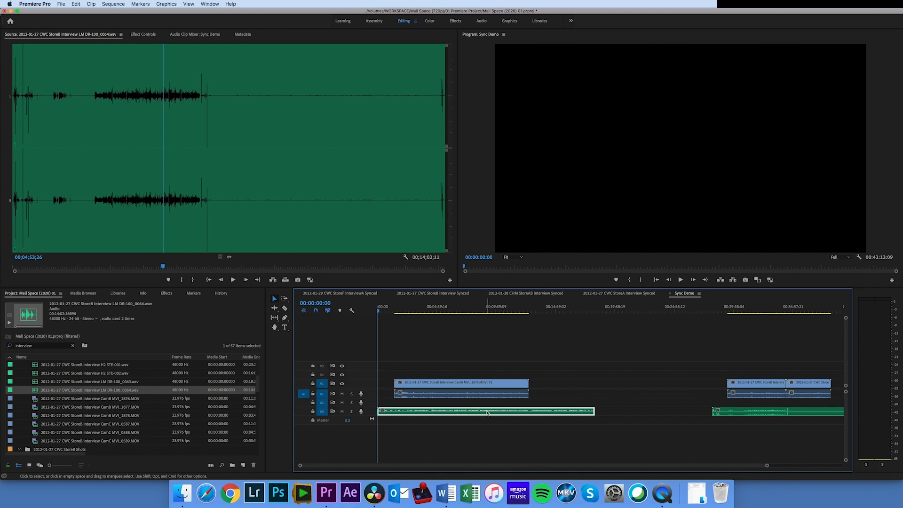
left_click(491, 422)
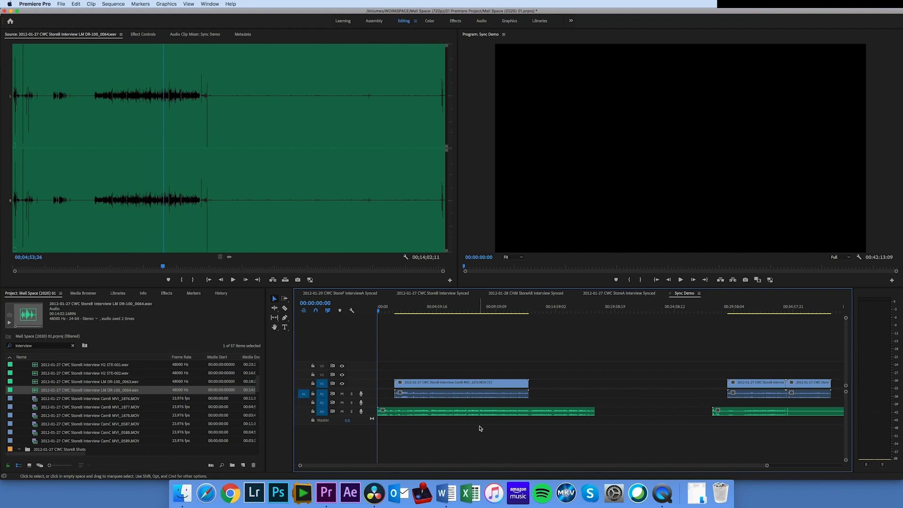
left_click(527, 442)
left_click_drag(527, 442, 397, 352)
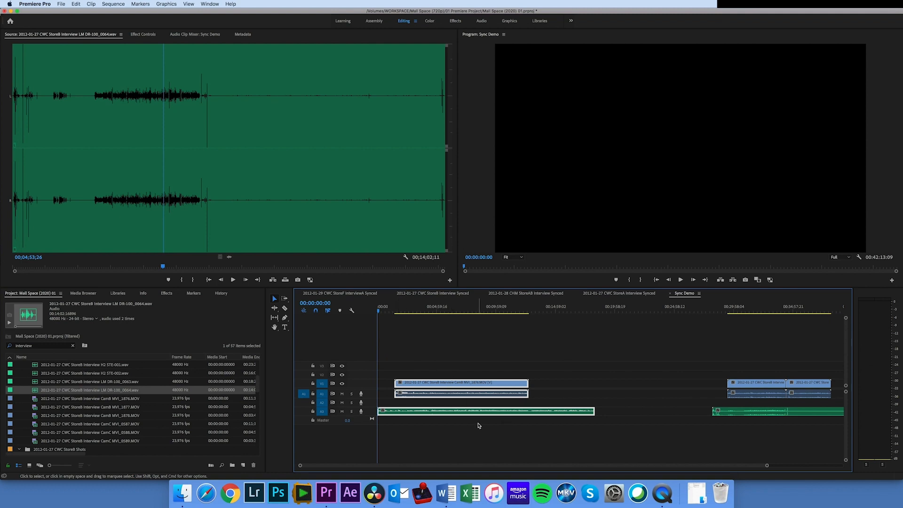
right_click(453, 387)
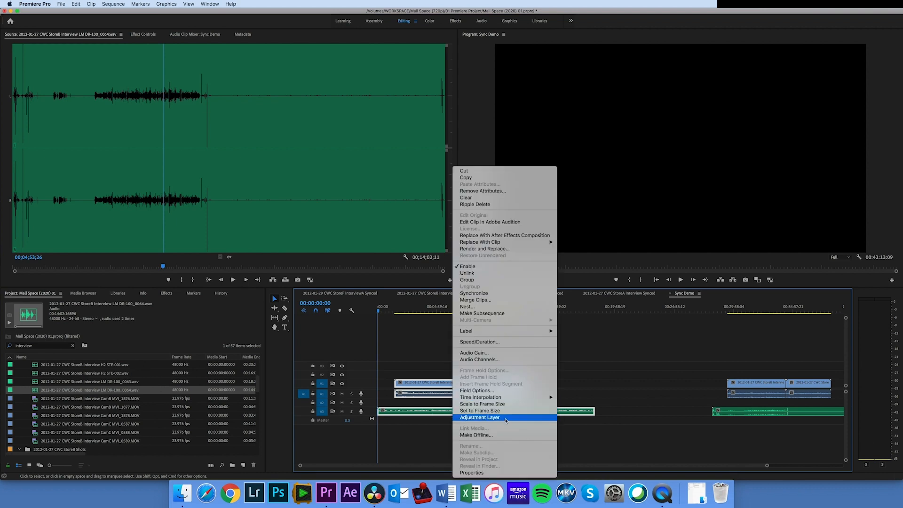
left_click(507, 293)
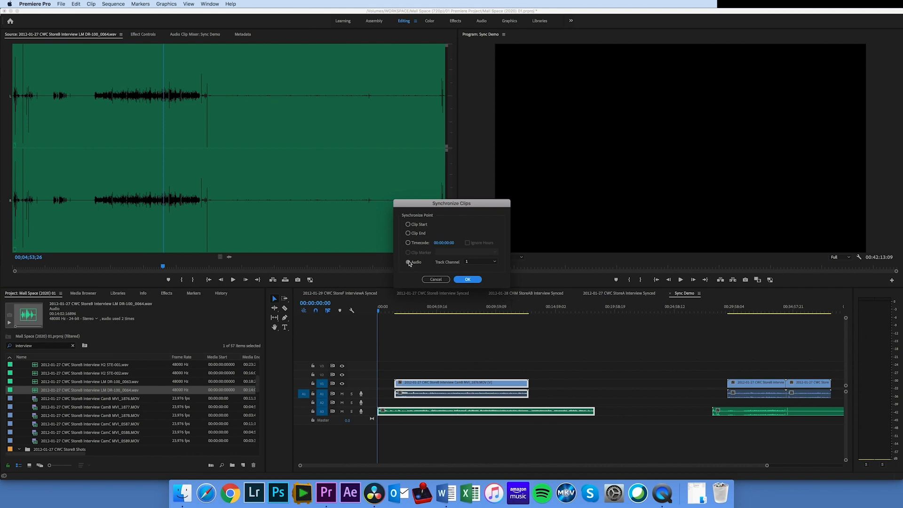
left_click(470, 280)
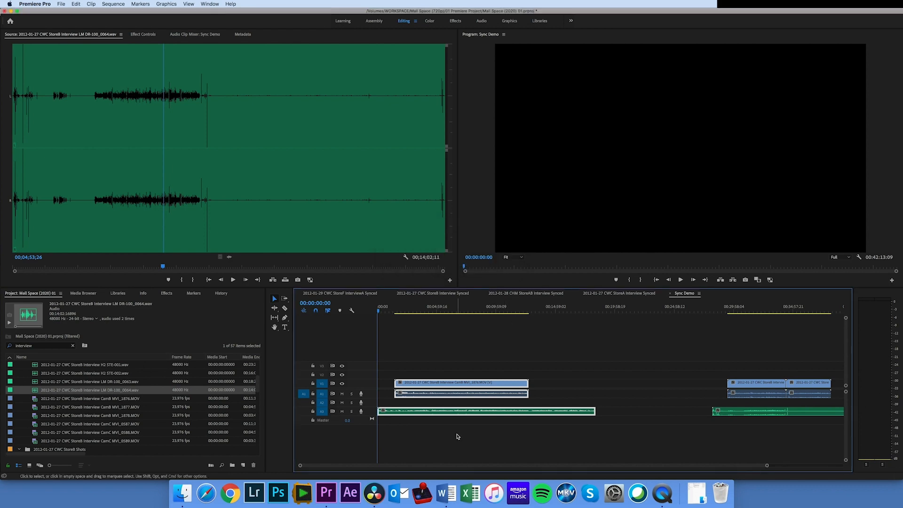
Move the MVI_1876 clip later in the timeline and synchronize it with the 0063 recording again by Audio, track channel 1
left_click_drag(767, 467, 471, 465)
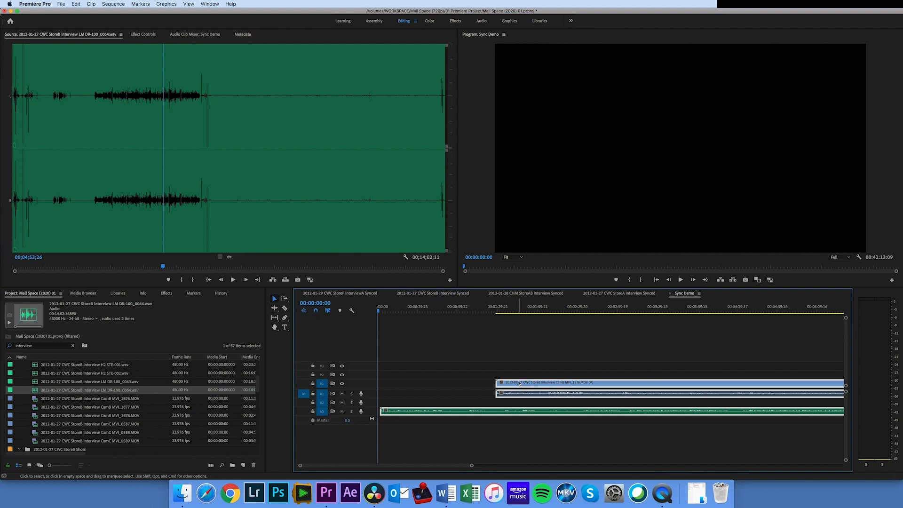
left_click_drag(471, 465, 675, 476)
left_click(570, 438)
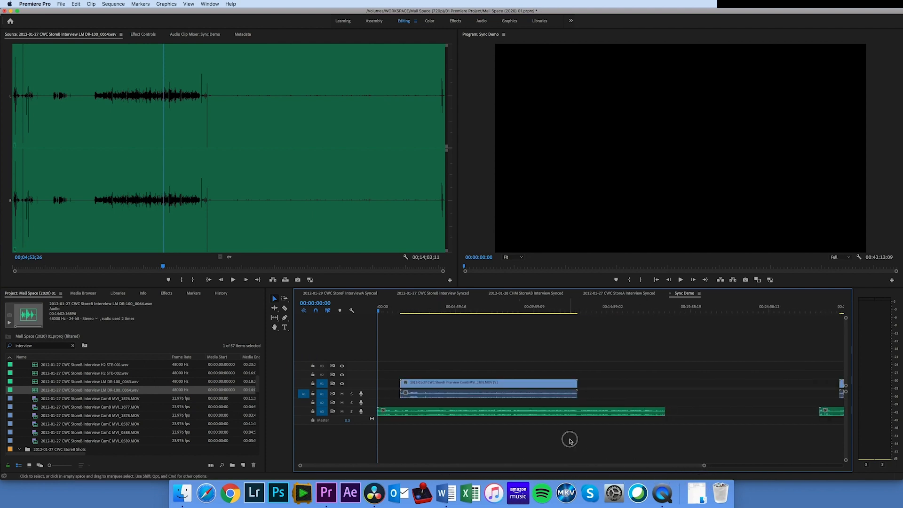
left_click(454, 384)
left_click_drag(455, 385, 583, 384)
left_click_drag(632, 455, 569, 387)
right_click(569, 386)
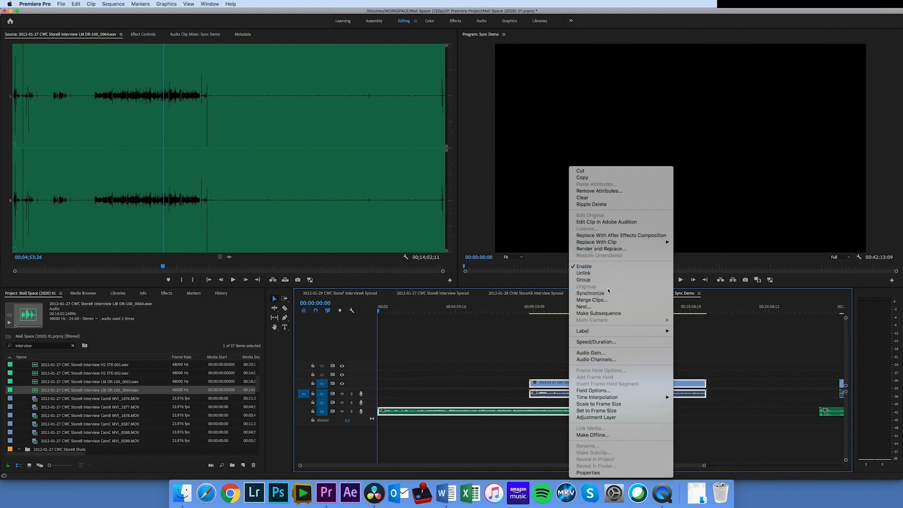
left_click(590, 294)
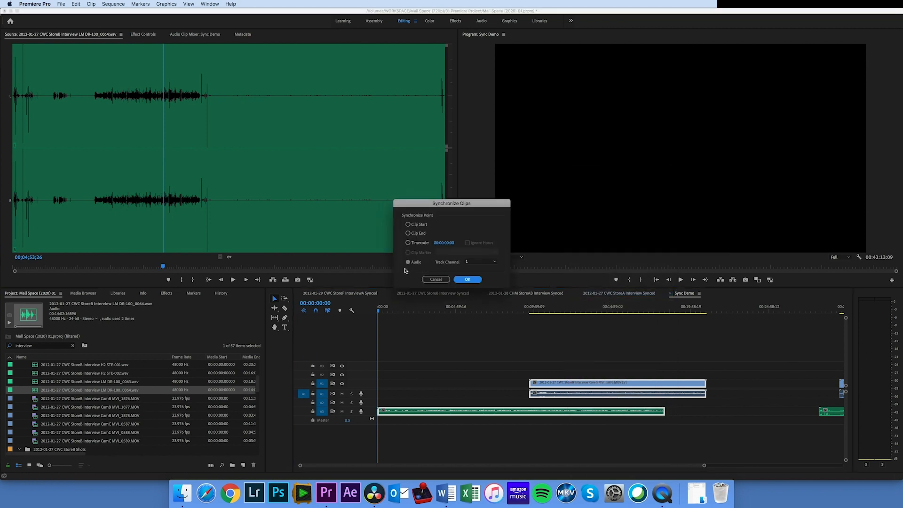
left_click(465, 280)
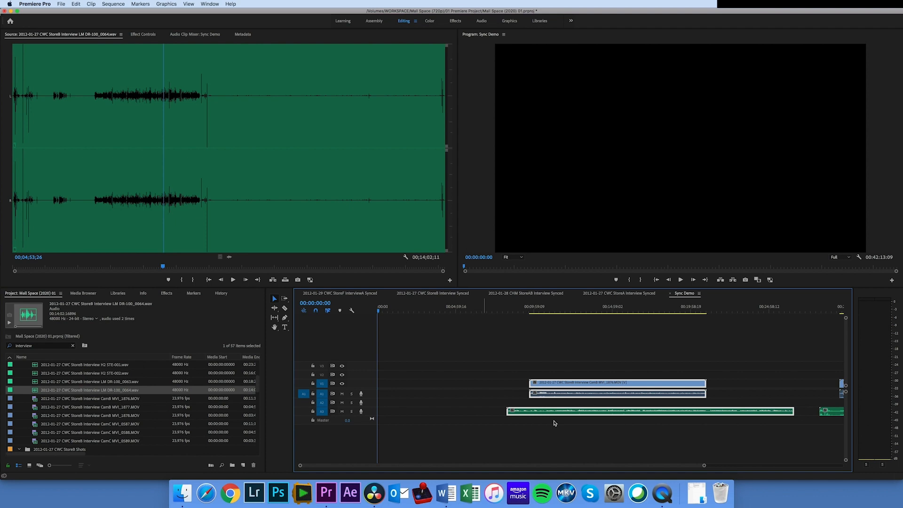
Move the synchronized MVI_1876 clip and 0063 recording together about five minutes earlier
left_click_drag(706, 466, 806, 466)
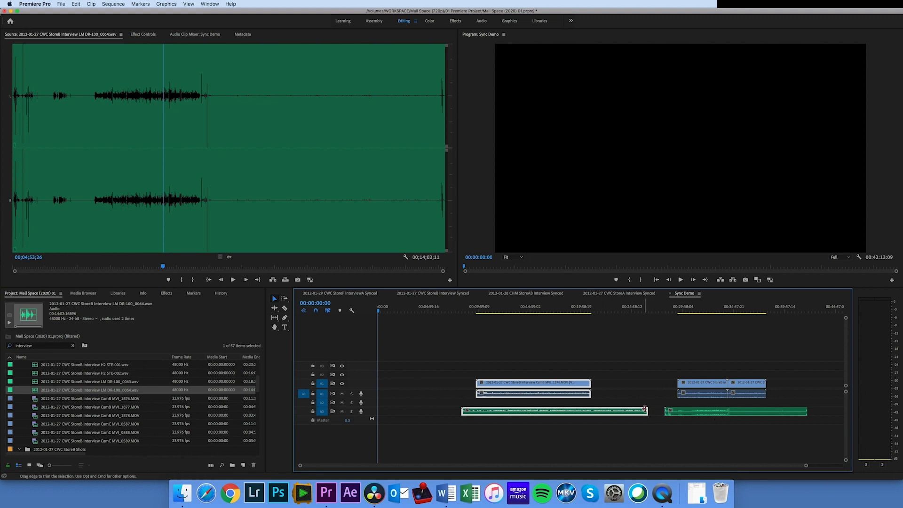
left_click(641, 436)
left_click_drag(639, 441, 492, 385)
right_click(543, 384)
left_click(627, 414)
Place the MVI_1877 clip shortly after MVI_1876 above the 0063 recording and try to synchronize all three together
left_click(699, 384)
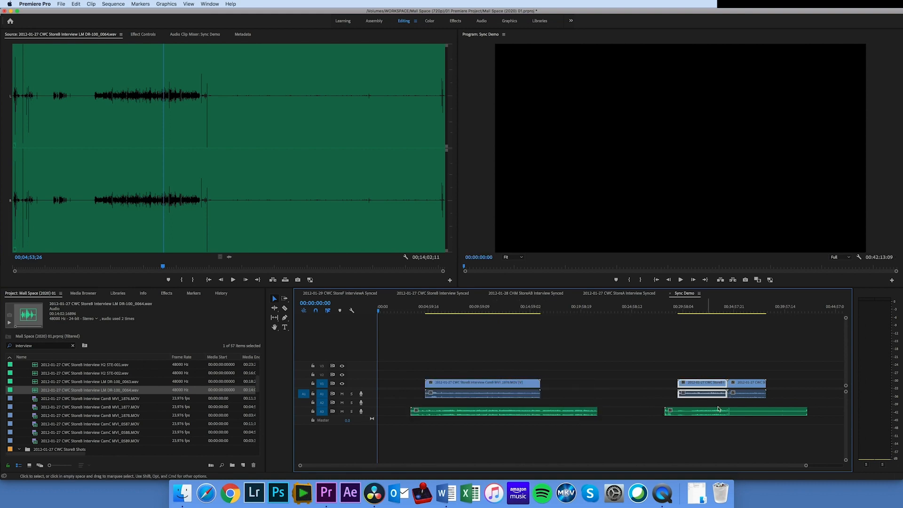
left_click_drag(700, 386, 569, 385)
left_click_drag(607, 435, 485, 374)
right_click(493, 386)
left_click(640, 416)
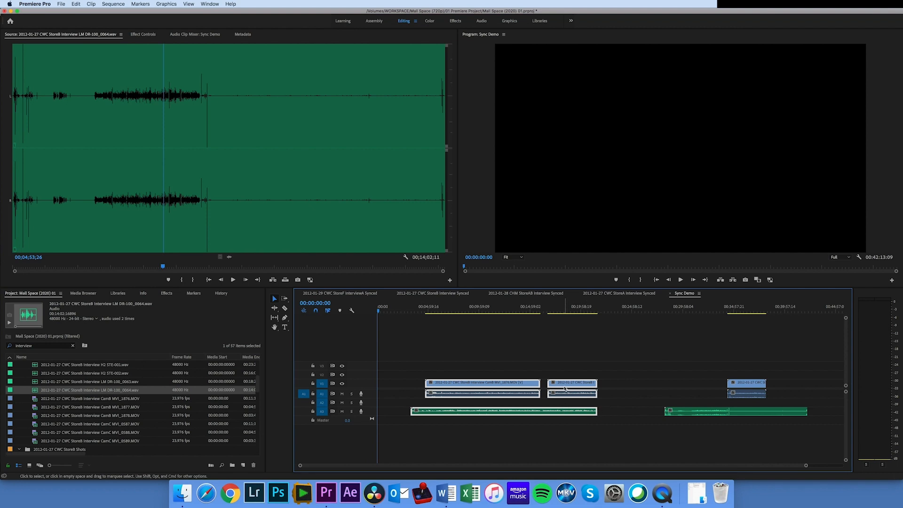
left_click_drag(622, 440, 505, 386)
right_click(502, 384)
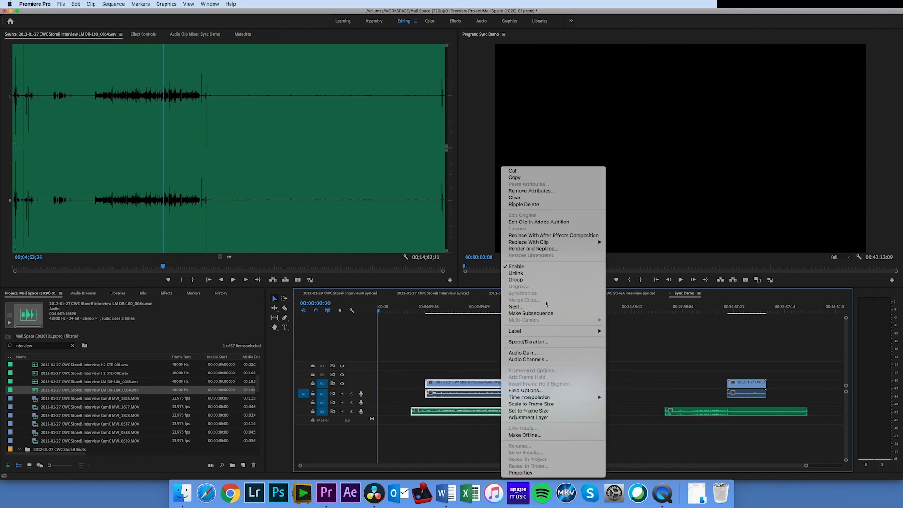
left_click(687, 349)
Move the MVI_1877 clip back to the start of the 0064 recording and select the MVI_1876 clip
left_click_drag(568, 387, 686, 388)
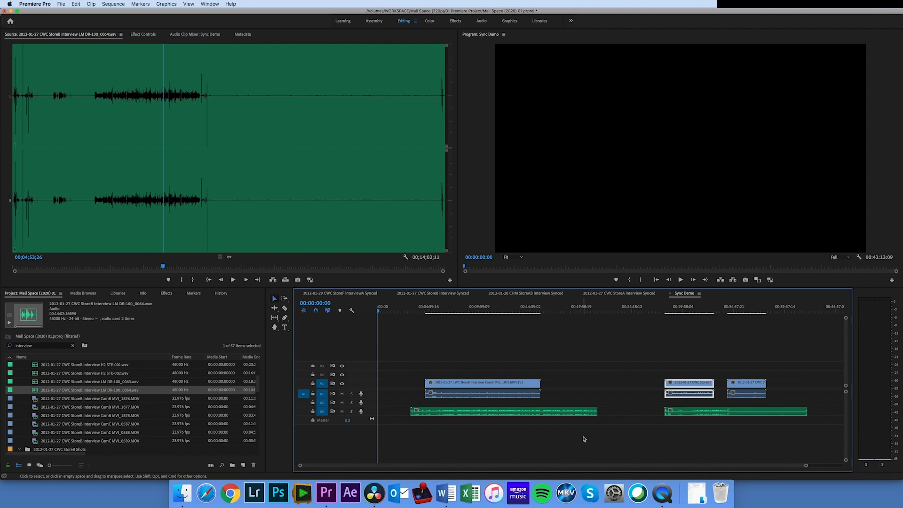
left_click(456, 389)
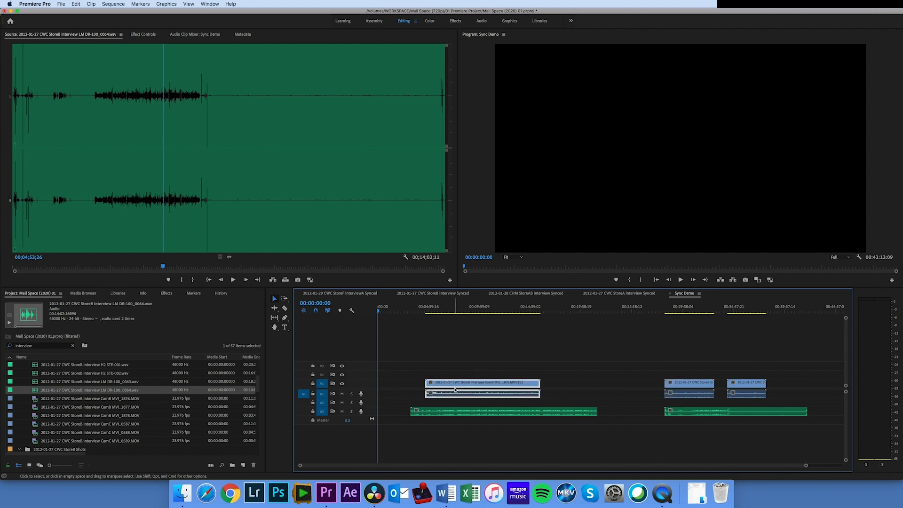
Mute the separate recording's audio track A3 and play MVI_1876 from about eight minutes to hear only the camera audio
left_click(457, 412)
left_click(458, 389)
left_click(459, 310)
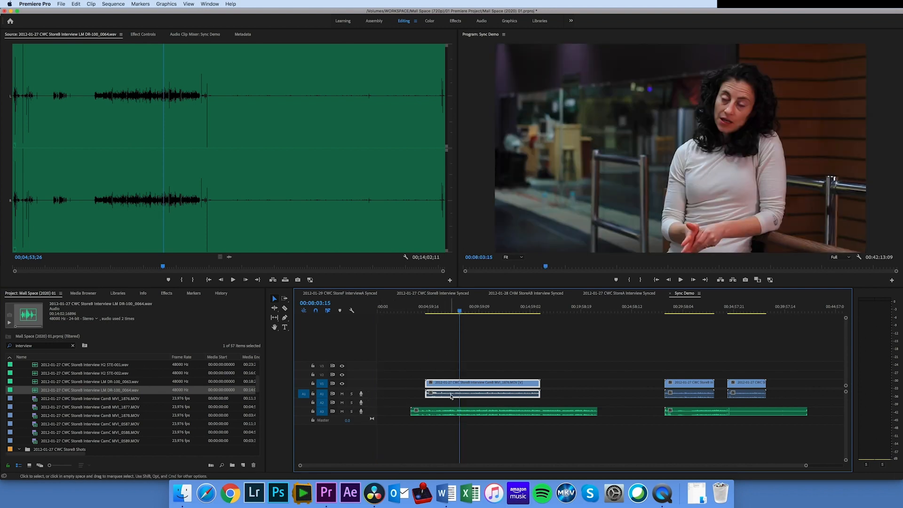
left_click(342, 412)
key("space")
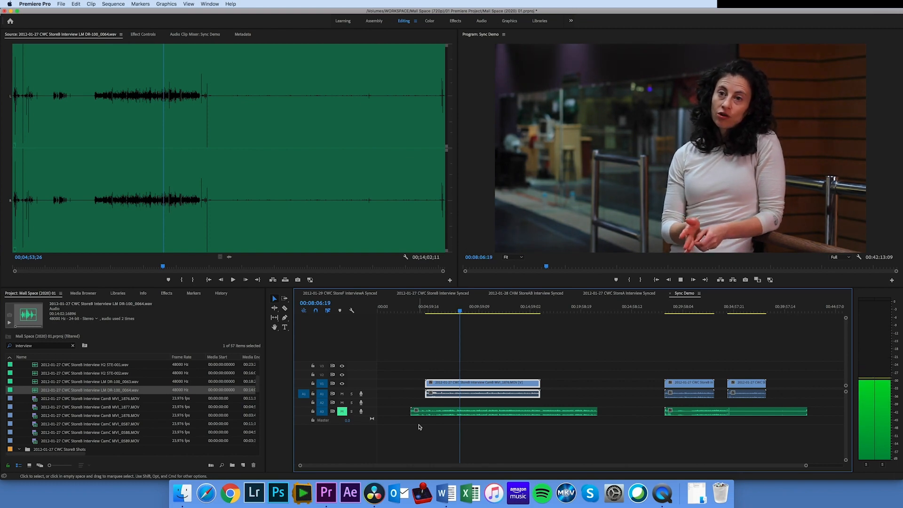
key("space")
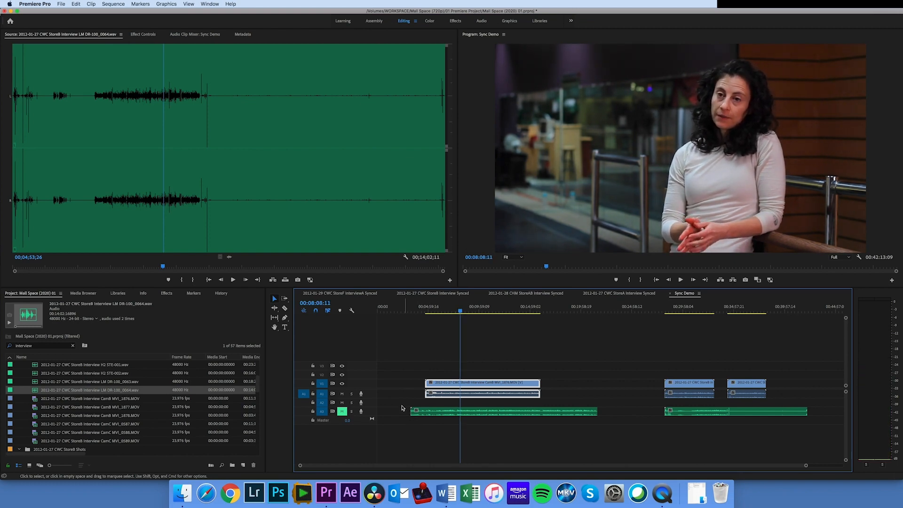
Mute the camera audio track A1, unmute A3, and play the clip with only the 0063 recording's sound
left_click(341, 394)
left_click(342, 411)
key("space")
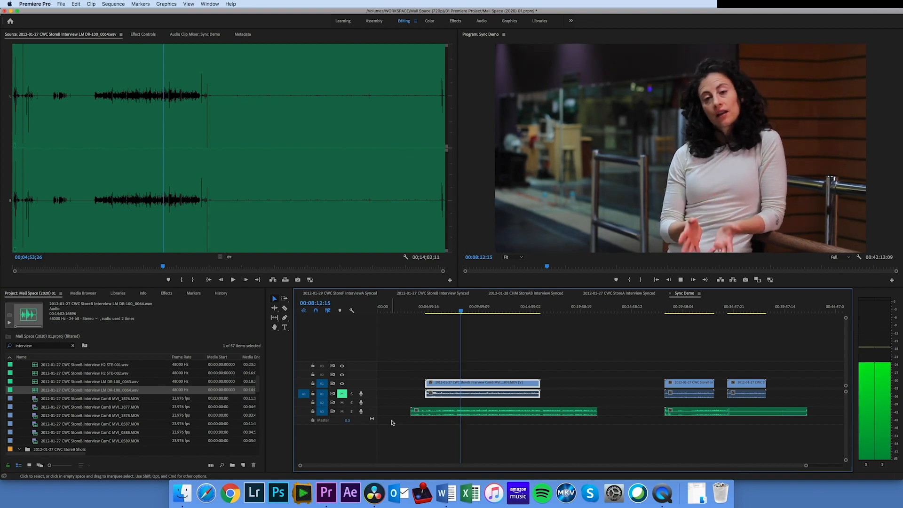
key("space")
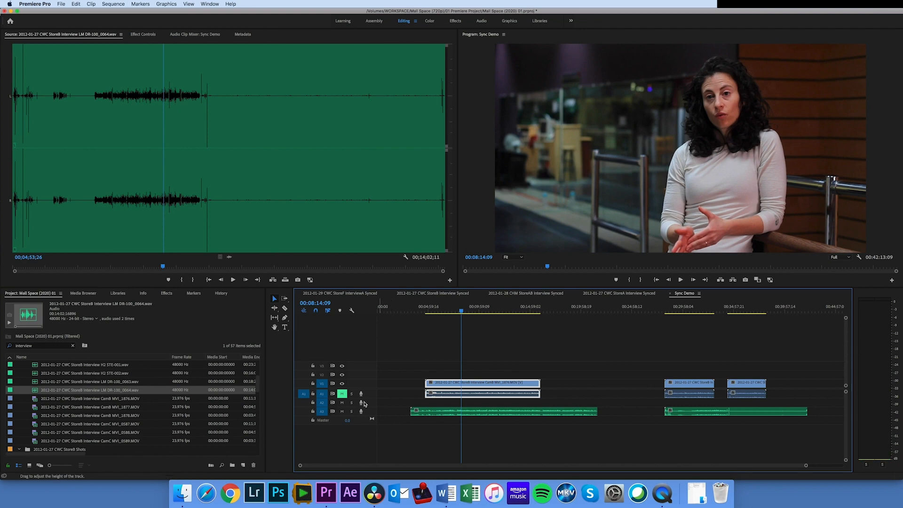
Switch the mute back to track A3, unmute A1, and play on with the camera audio for comparison
left_click(342, 411)
left_click(342, 394)
key("space")
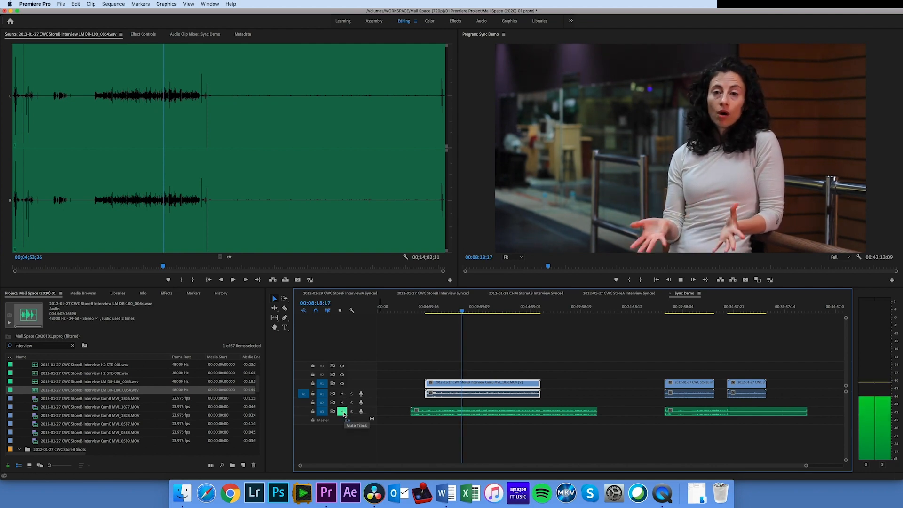
key("space")
Unmute track A3, leave the camera audio track A1 muted, and continue playback with the external recording's sound
left_click(342, 411)
left_click(343, 394)
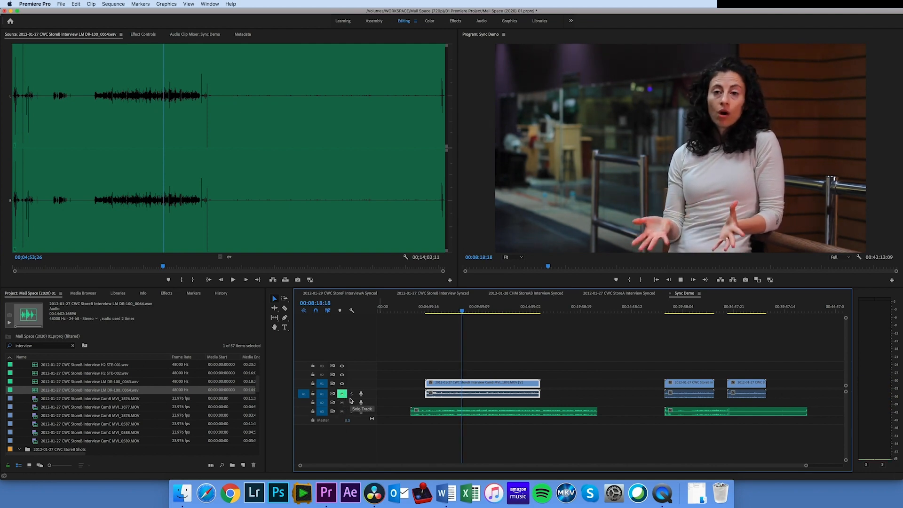
key("space")
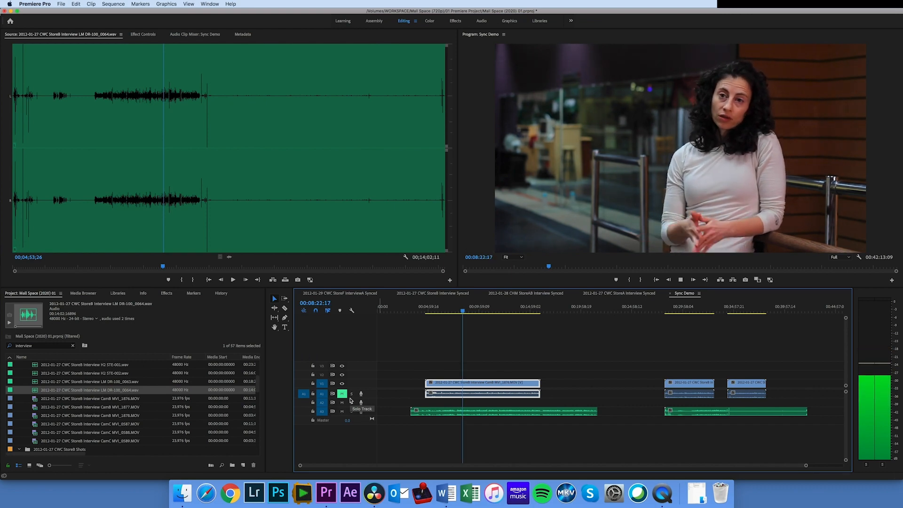
key("space")
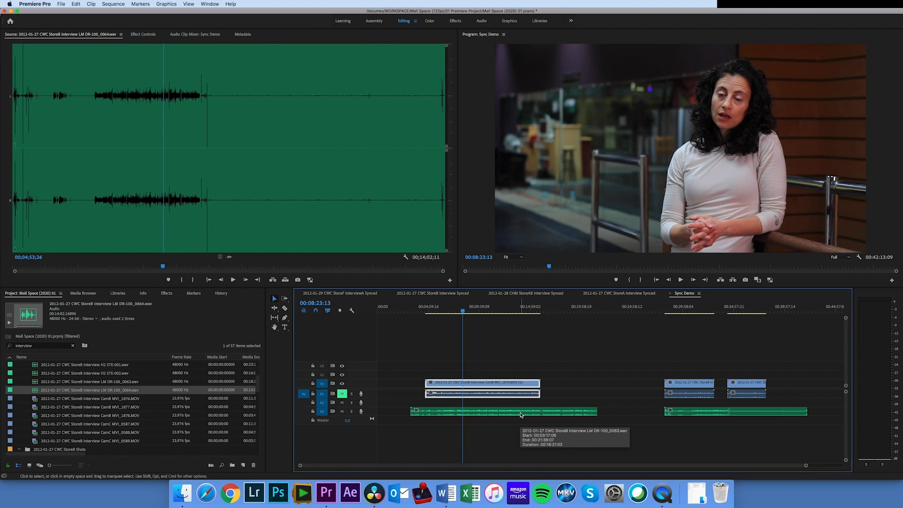
Trim the head of the 0063 recording to MVI_1876's start and place both at the beginning of the sequence
left_click_drag(525, 444, 459, 388)
left_click(380, 410)
left_click_drag(380, 411, 392, 410)
left_click_drag(489, 433, 429, 387)
left_click(500, 431)
Place MVI_1877 shortly after MVI_1876 and synchronize it with the 0063 recording by Audio, track channel 1
left_click_drag(690, 389, 529, 386)
left_click_drag(564, 441, 525, 385)
right_click(526, 385)
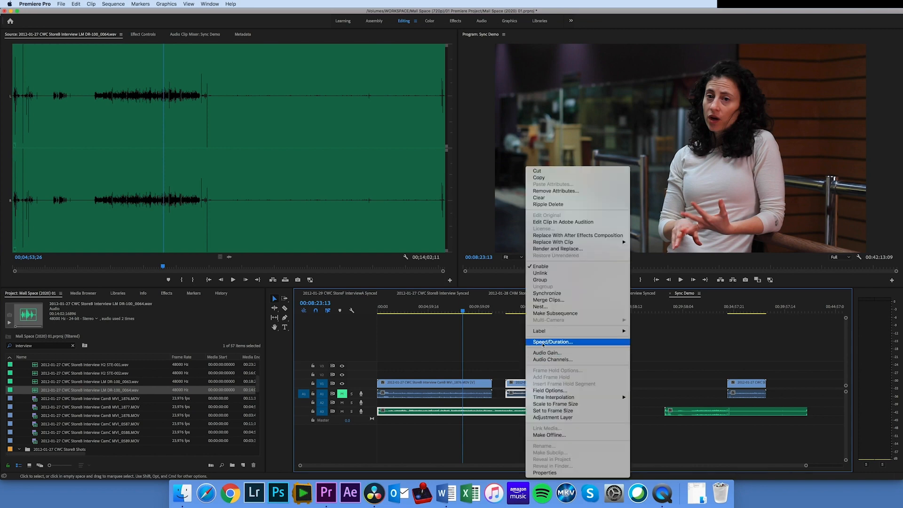
left_click(547, 293)
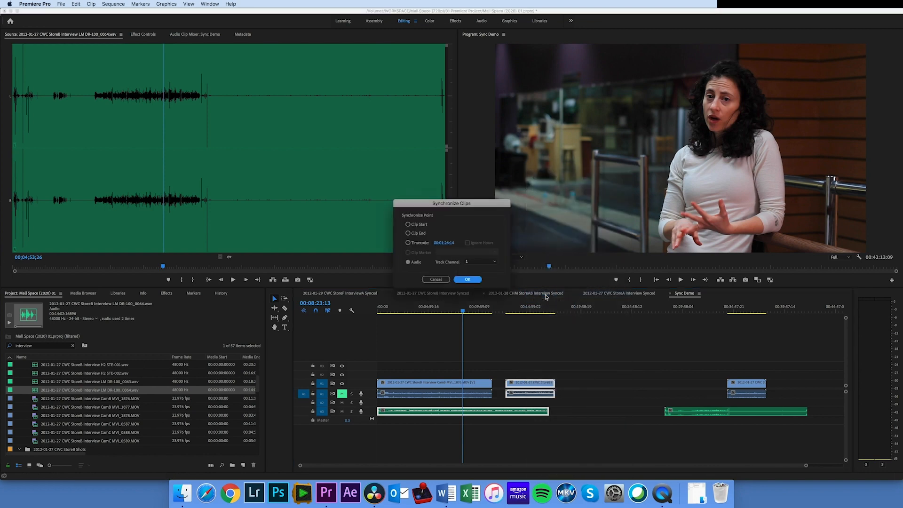
left_click(465, 280)
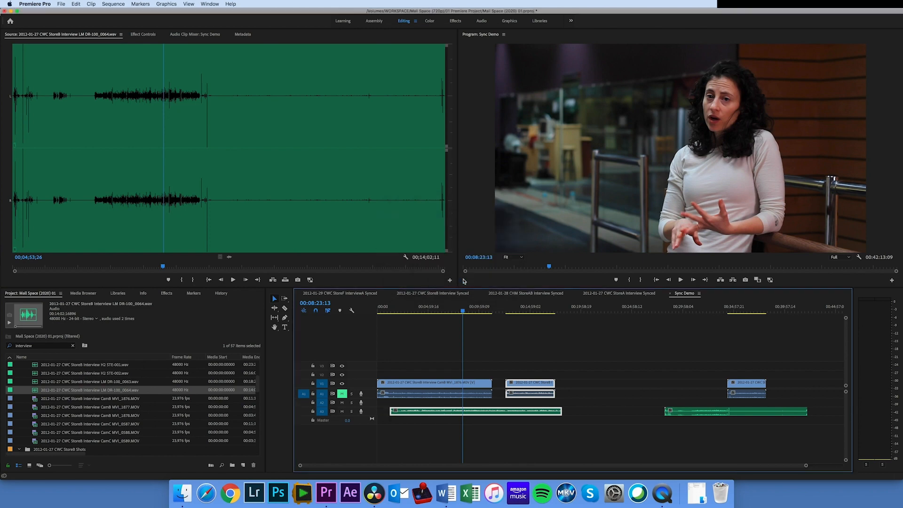
Play the sequence from about six minutes to check MVI_1876 against the shifted 0063 recording
left_click(394, 421)
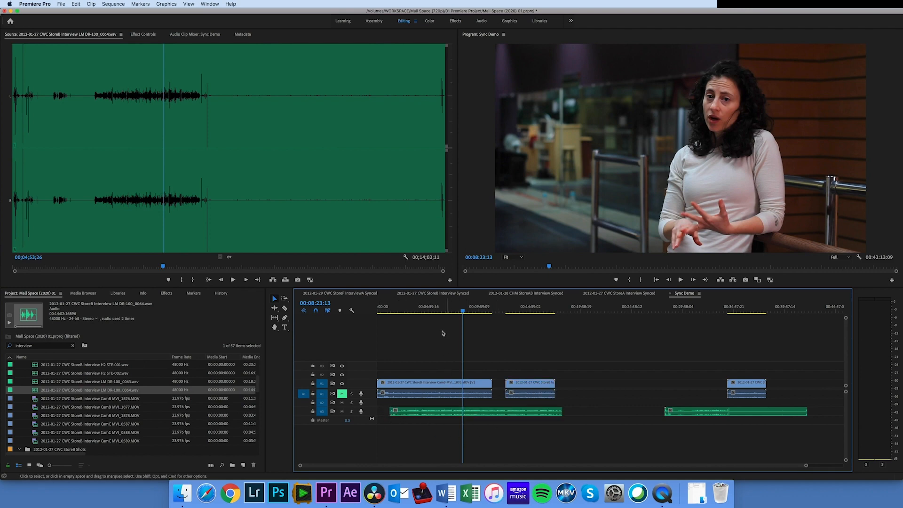
left_click(439, 310)
key("space")
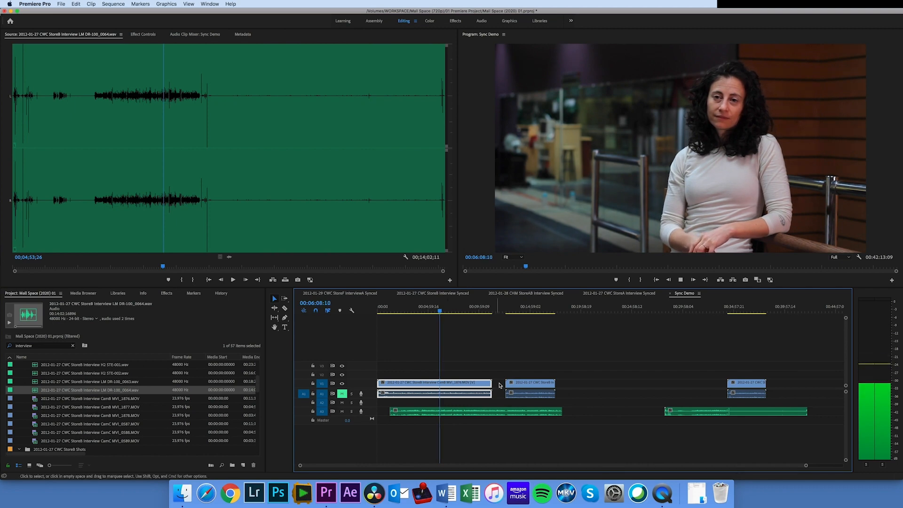
key("space")
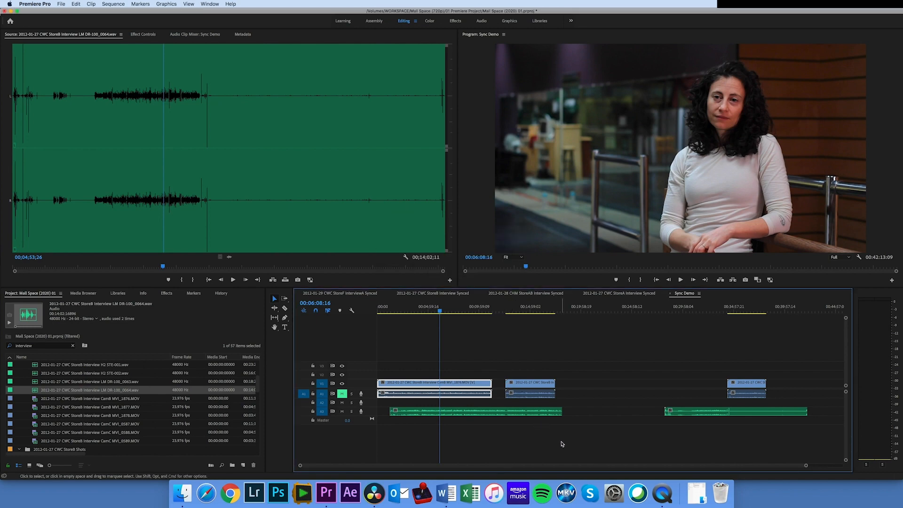
Move MVI_1877 and the 0063 recording together back until the recording starts at the sequence beginning, and play MVI_1876 to check sync
left_click(546, 426)
left_click_drag(545, 426, 514, 412)
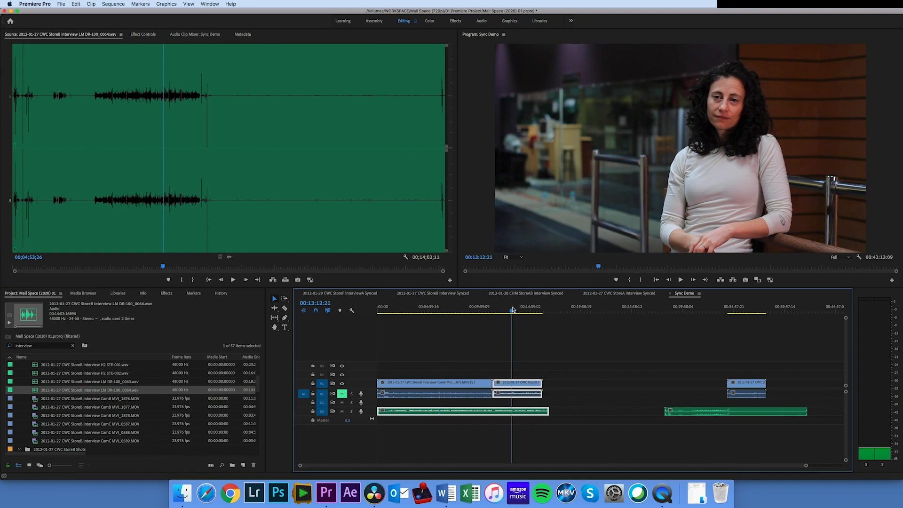
left_click_drag(512, 306, 465, 309)
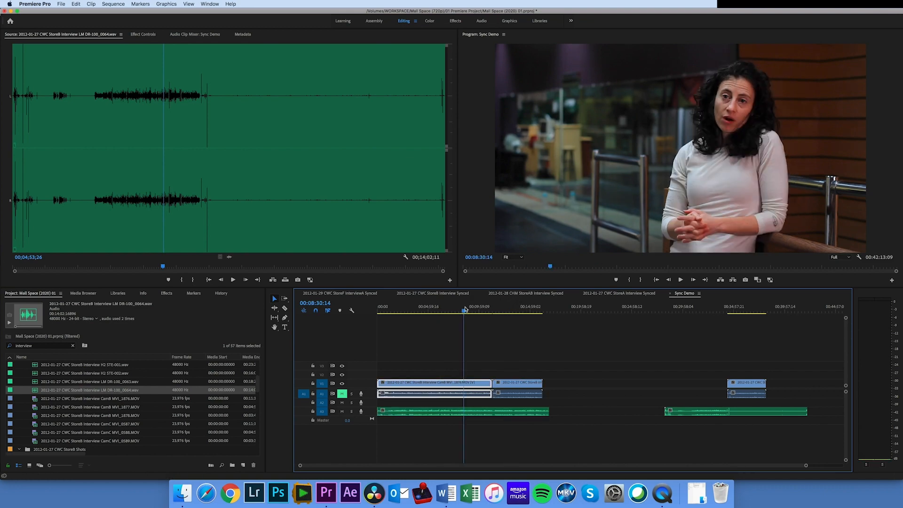
key("space")
Play the MVI_1877 clip at about 13:21 and 14:05 to check its sync with the recording
key("space")
left_click(513, 309)
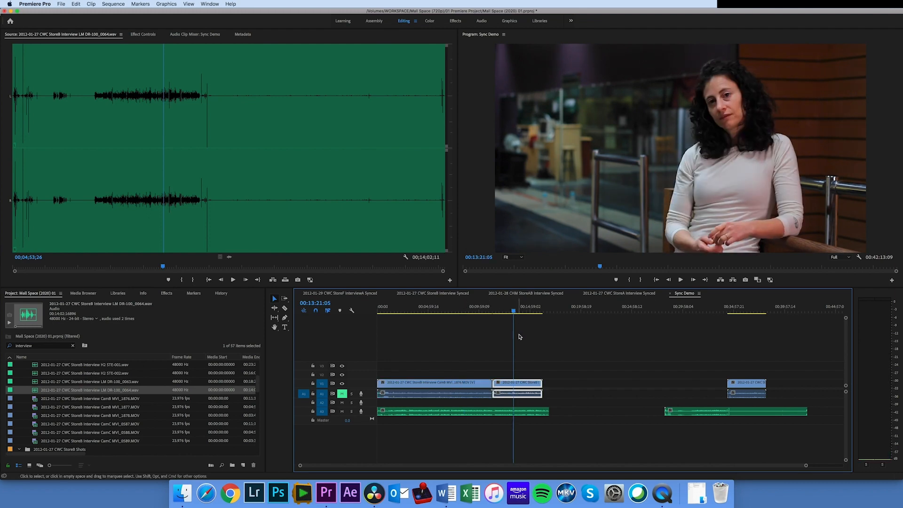
key("space")
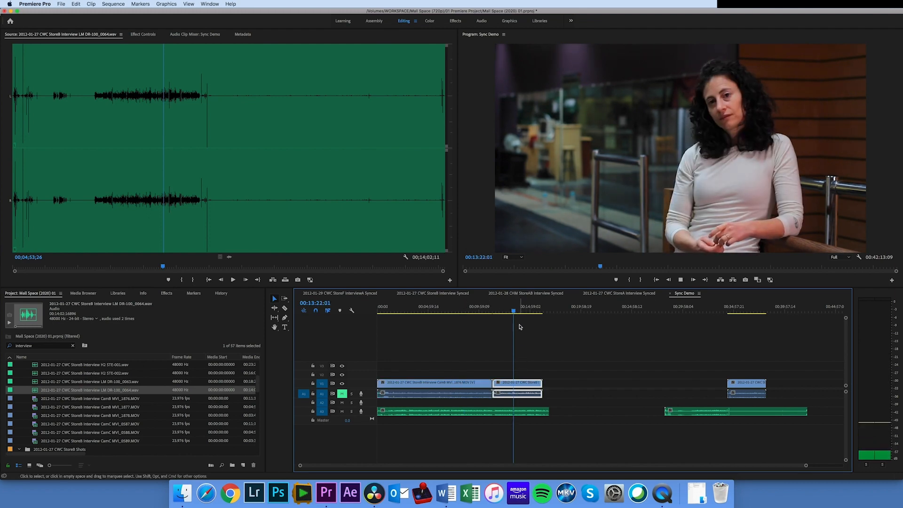
left_click(521, 309)
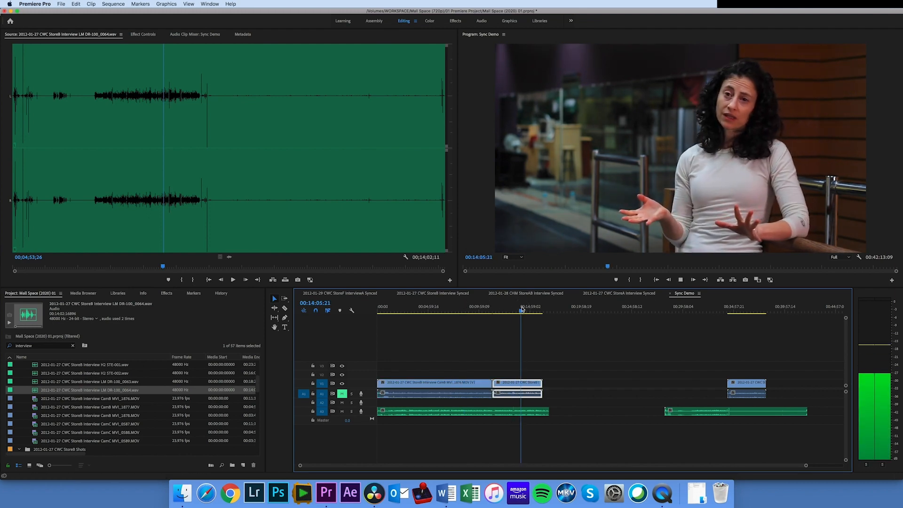
key("space")
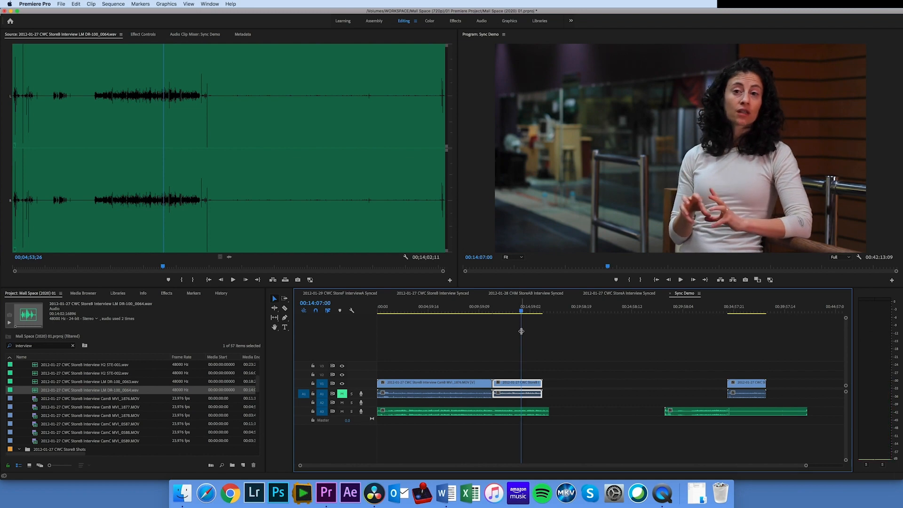
Move the last camera clip earlier above the 0064 recording and synchronize the two by Audio, track channel 1
left_click_drag(747, 381, 701, 380)
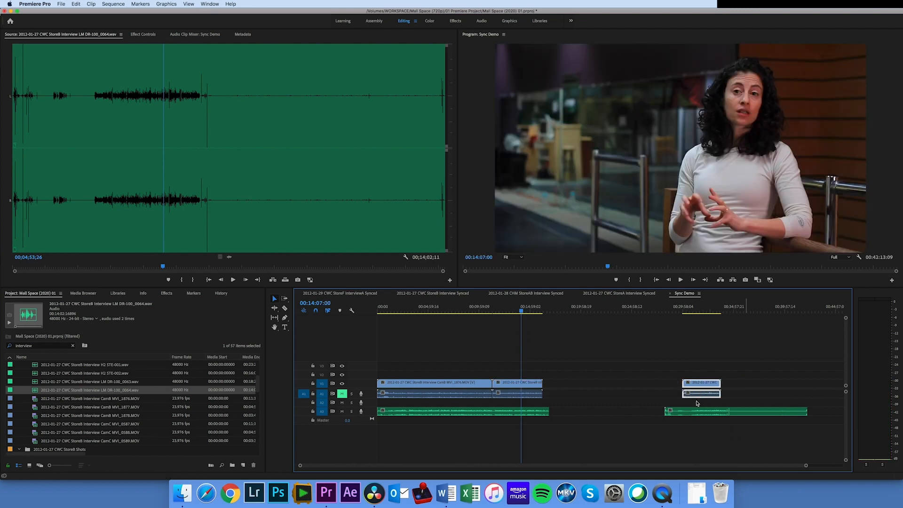
left_click(705, 411)
left_click(701, 383, "shift")
right_click(704, 383)
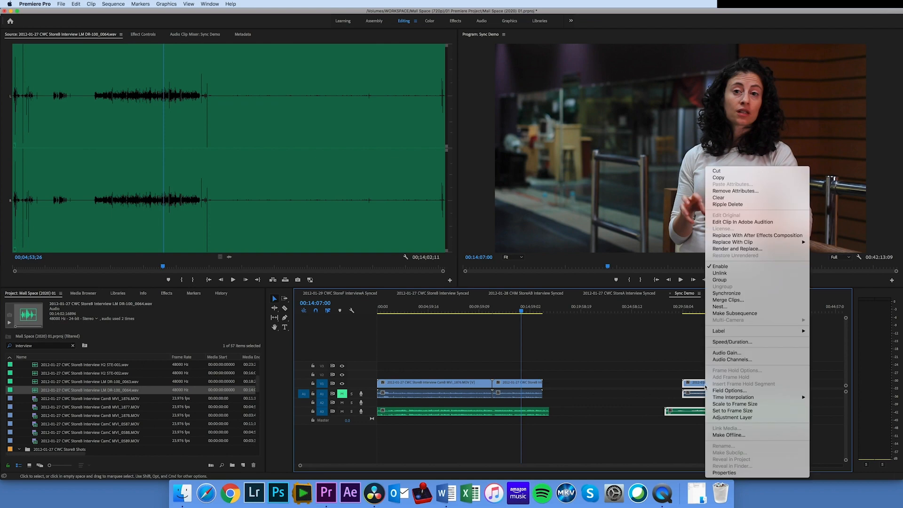
left_click(732, 293)
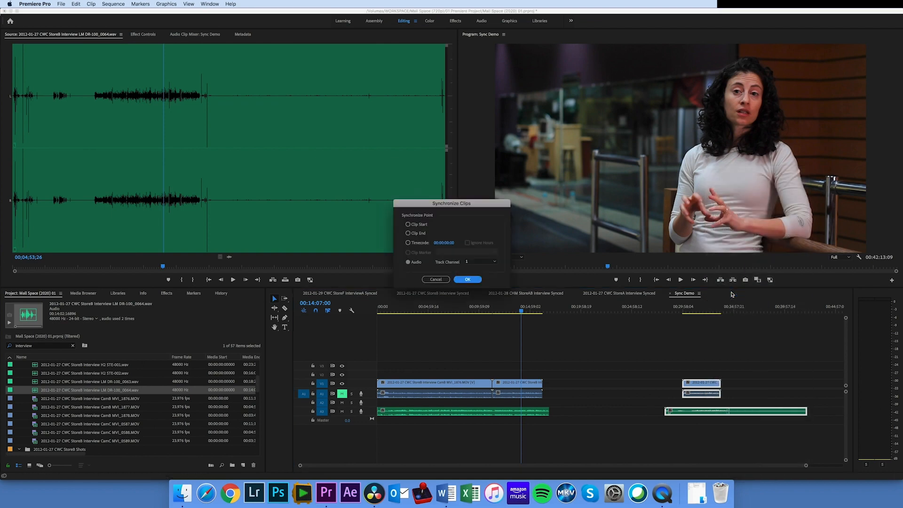
left_click(467, 279)
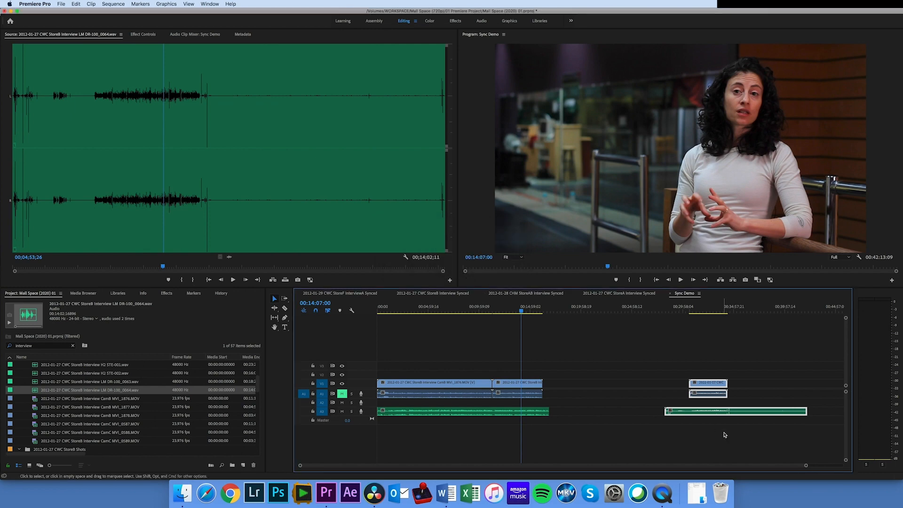
Move the last camera clip and the 0064 recording together so the recording directly follows the 0063 recording
left_click_drag(708, 384, 593, 385)
left_click(642, 446)
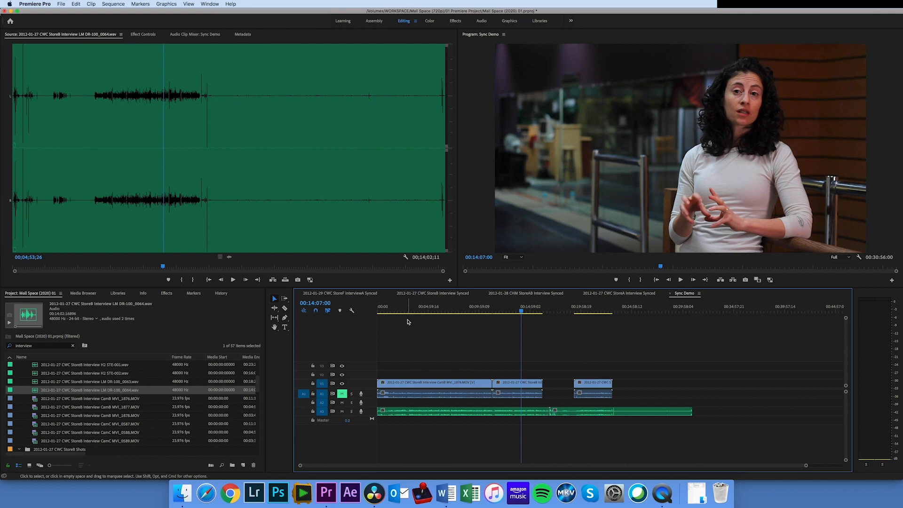
Select all clips in the sequence and check whether Synchronize is available for them at once
left_click_drag(674, 447, 441, 383)
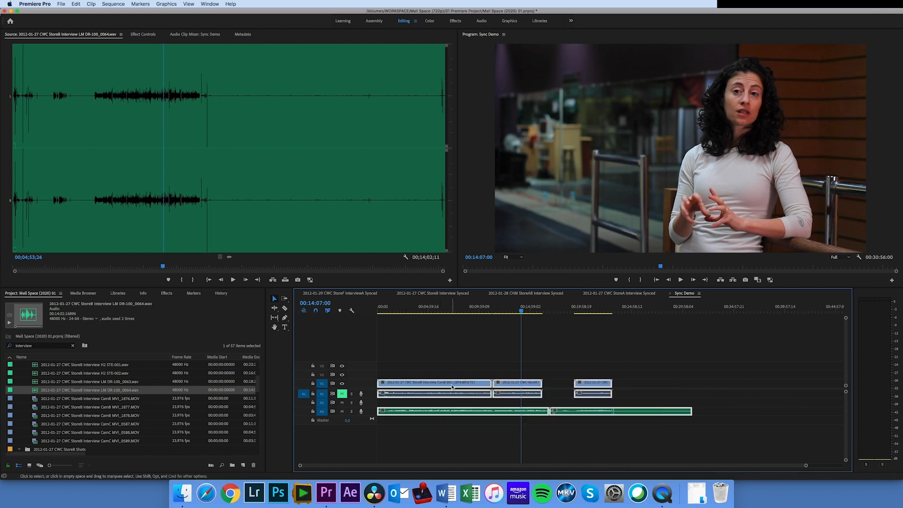
right_click(452, 387)
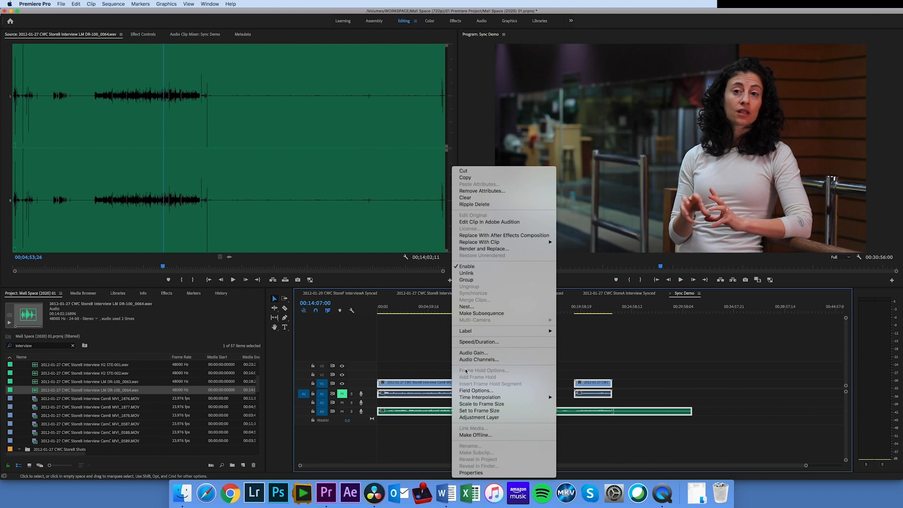
left_click(711, 363)
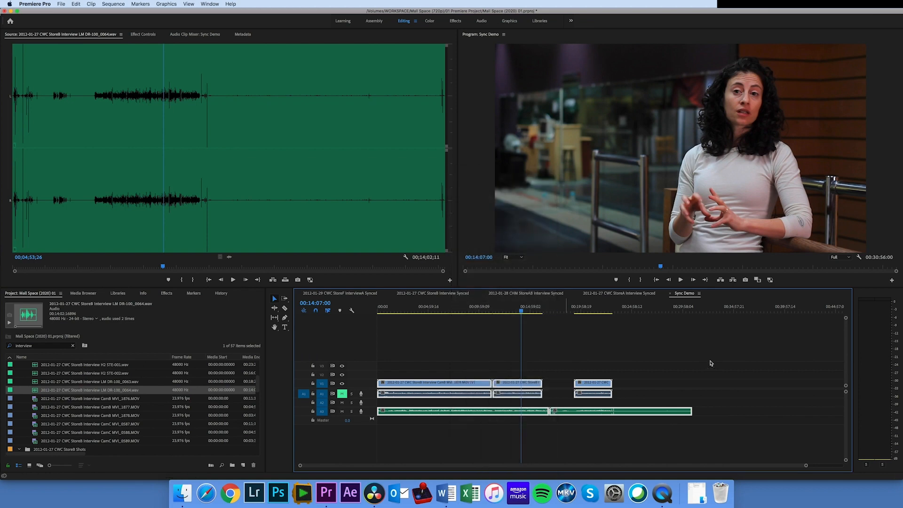
left_click(710, 363)
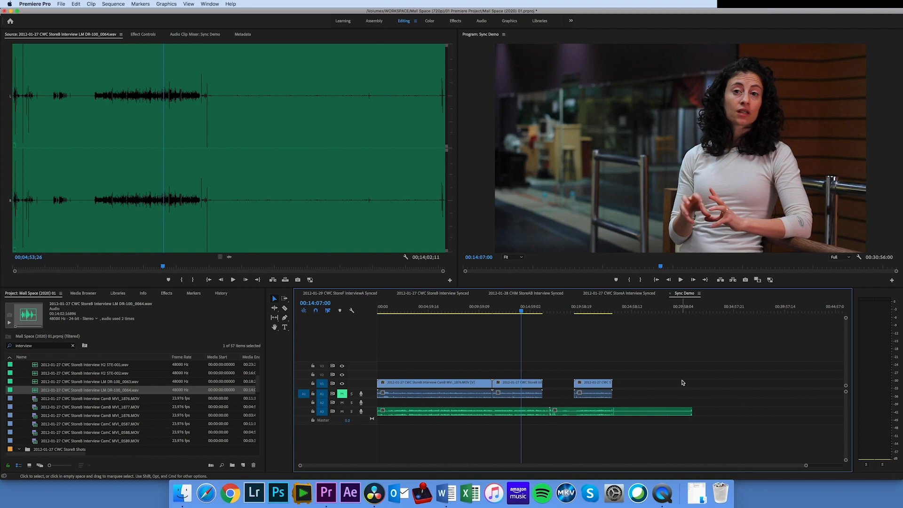
Switch to DaVinci Resolve and browse the media storage to Mall Space (720p) > 02 Footage > Mall 2 - Crestwood Court, St Louis in list view
left_click(375, 493)
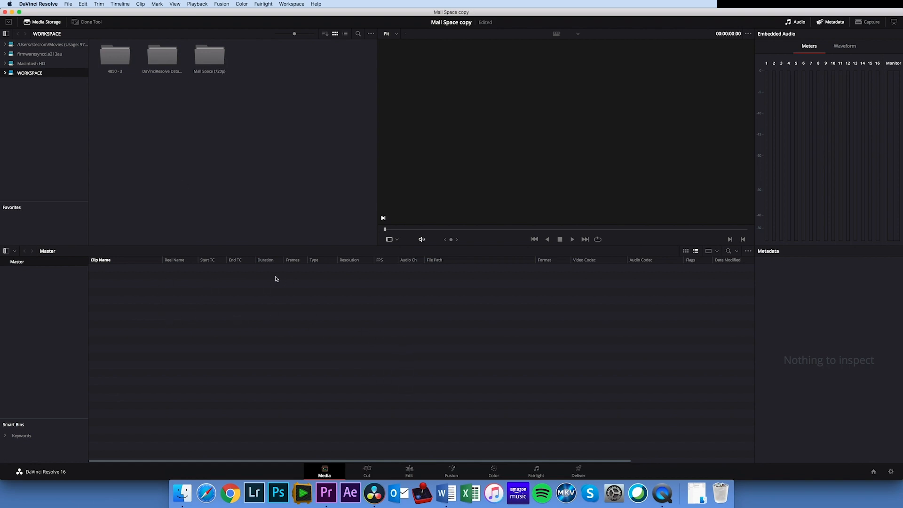
left_click(207, 60)
double_click(205, 60)
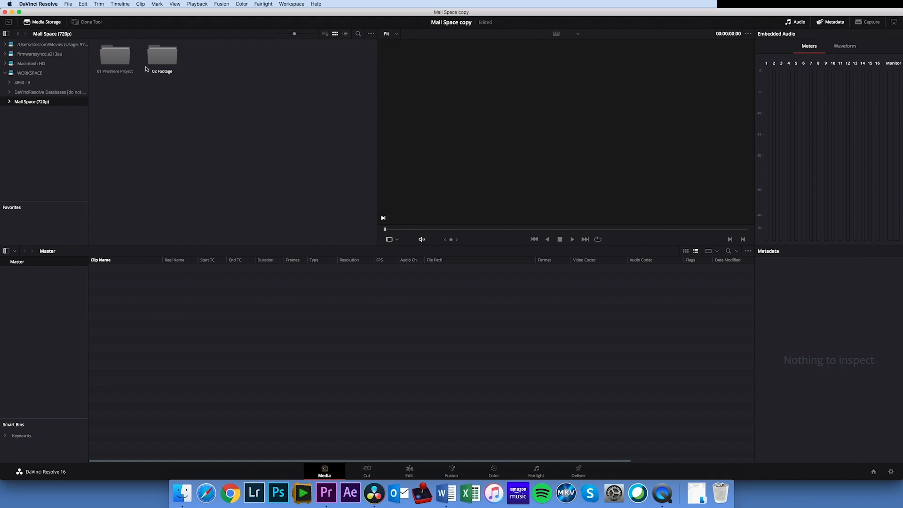
double_click(170, 61)
double_click(115, 57)
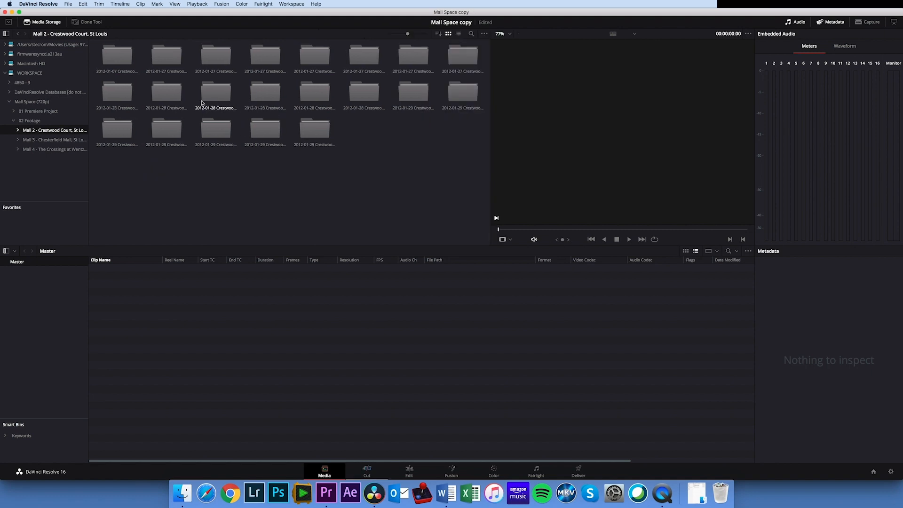
left_click(458, 34)
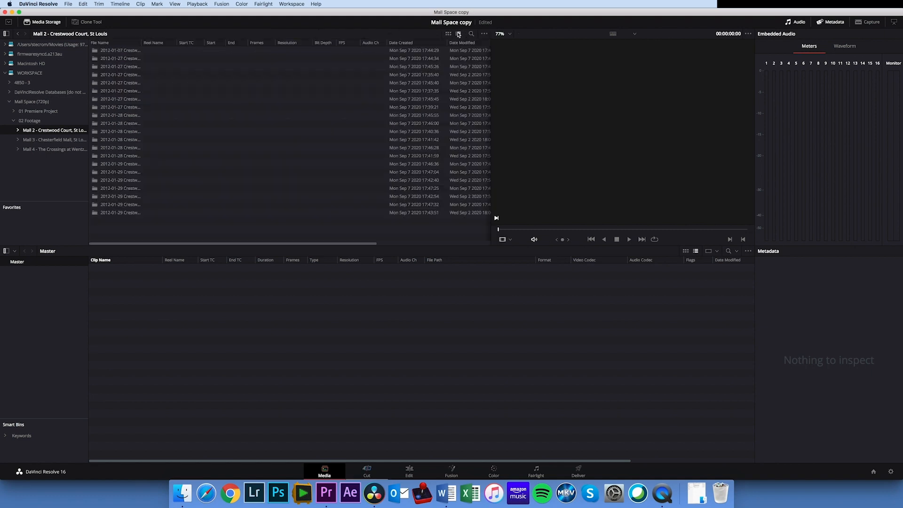
Widen the File Name column and open the 2012-01-27 Crestwood Court Day 1 CamB (Video) folder
left_click_drag(142, 41, 266, 42)
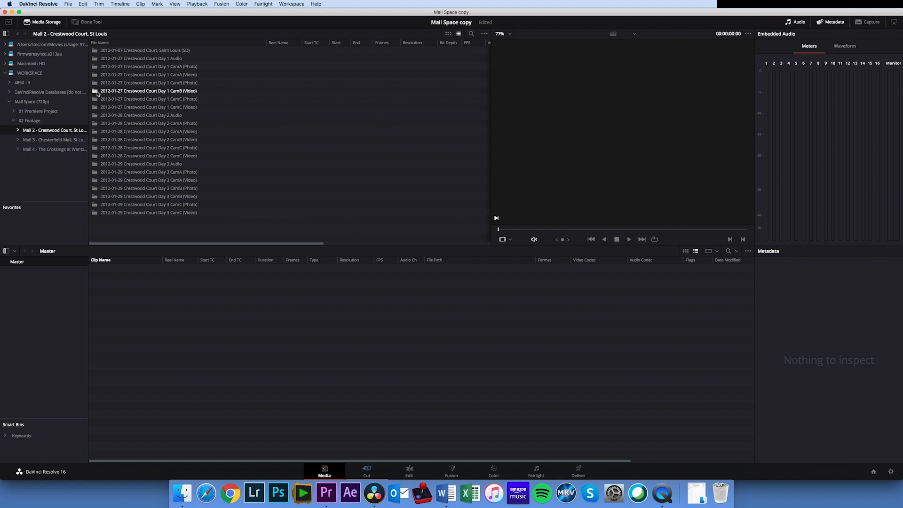
left_click(95, 92)
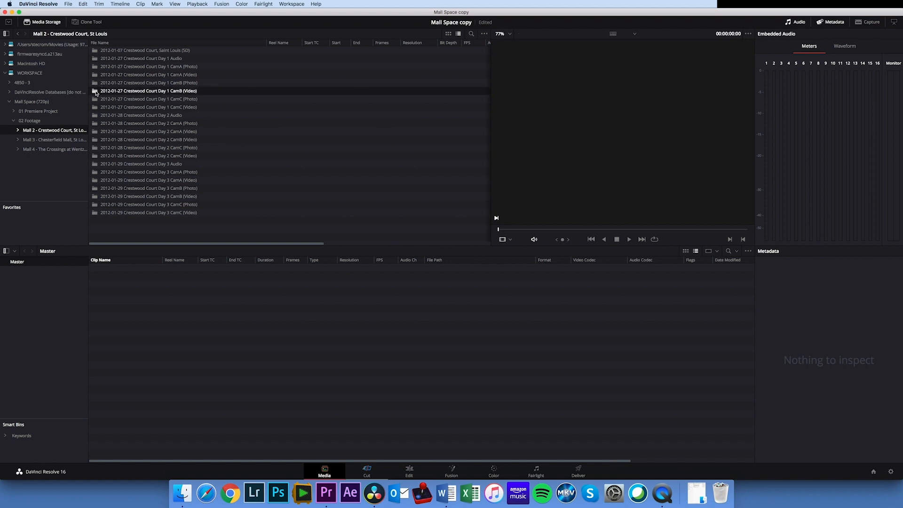
double_click(94, 92)
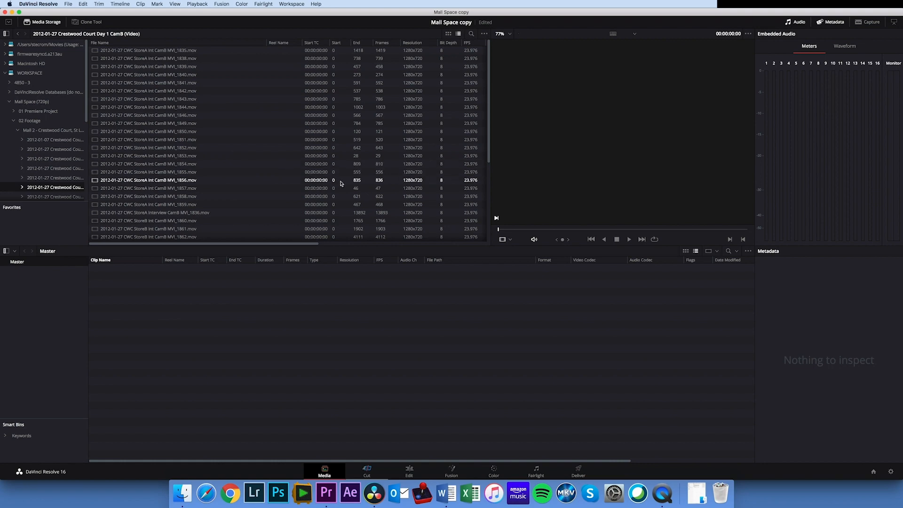
left_click(182, 493)
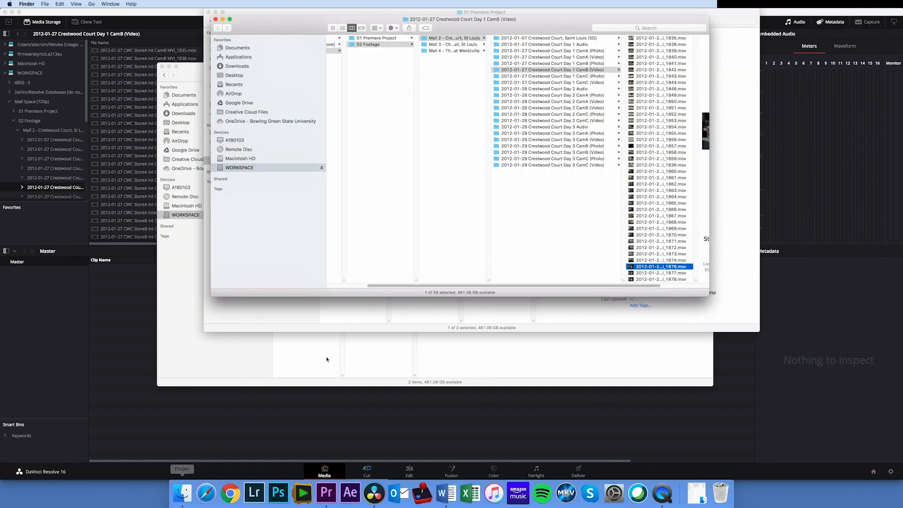
left_click(179, 19)
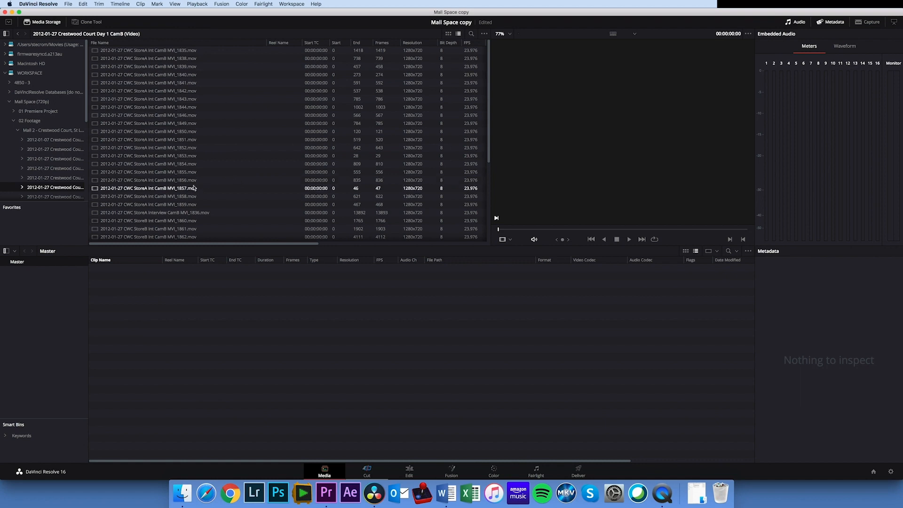
Add the StoreB Interview CamB clips MVI_1876, MVI_1877 and MVI_1878 to the Master bin
left_click_drag(489, 125, 487, 206)
left_click(185, 221)
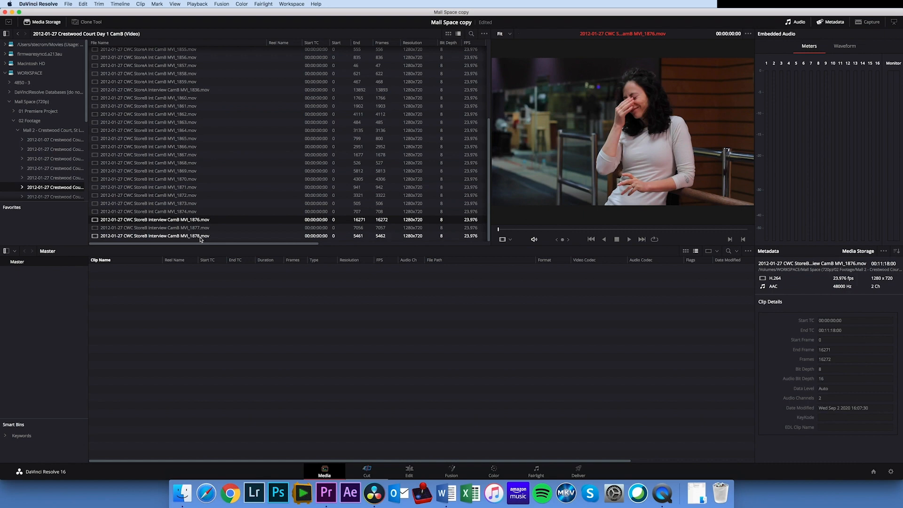
left_click(200, 239, "shift")
left_click_drag(96, 225, 184, 320)
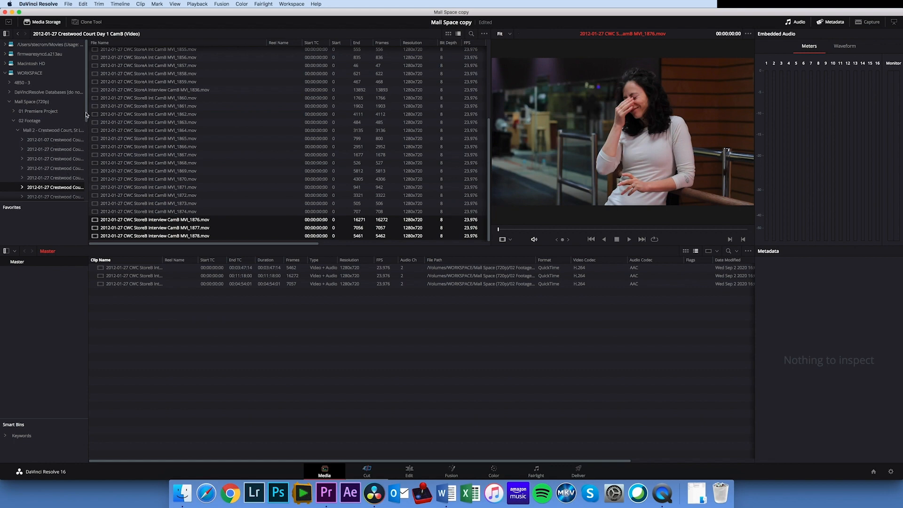
Add the StoreB Interview recordings LM DR-100_0063.wav and LM DR-100_0064.wav from the Crestwood Court Day 1 Audio folder to the Master bin
left_click(63, 178)
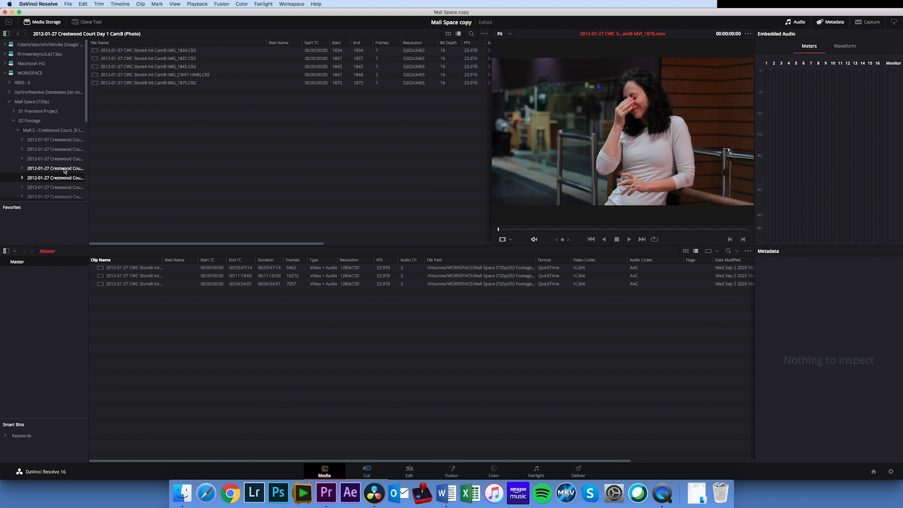
left_click(65, 169)
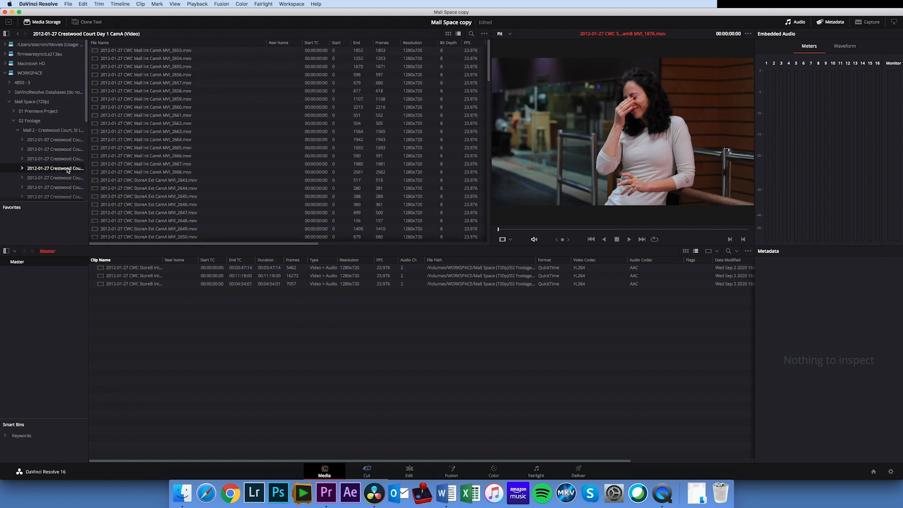
left_click(66, 159)
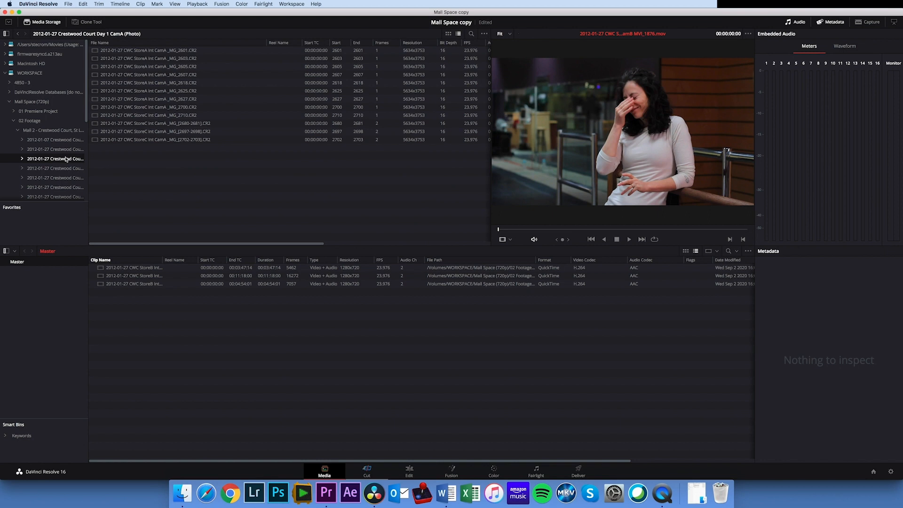
left_click(67, 150)
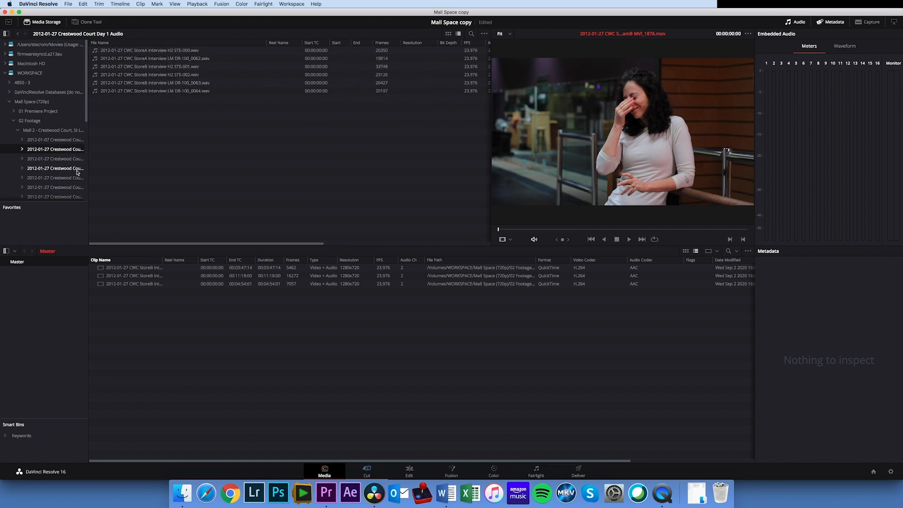
left_click(169, 83)
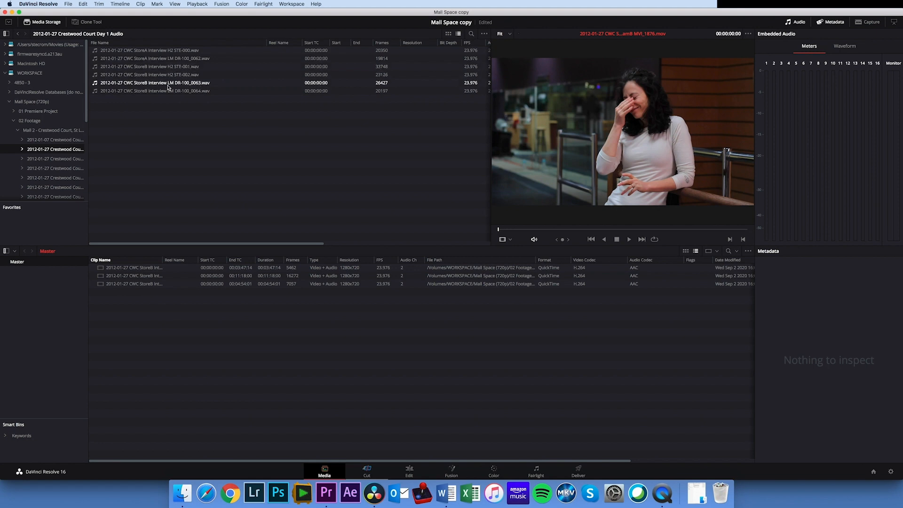
left_click(185, 93, "shift")
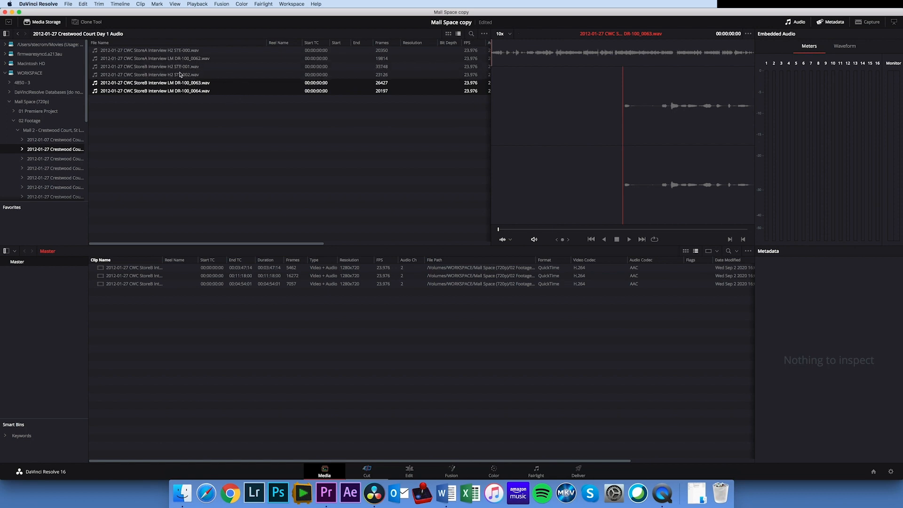
left_click_drag(193, 89, 338, 338)
Load the StoreB Interview CamB MVI_1878 clip and play it from the start and from near its middle
left_click(141, 284)
left_click(141, 292)
left_click(148, 275)
left_click(150, 267)
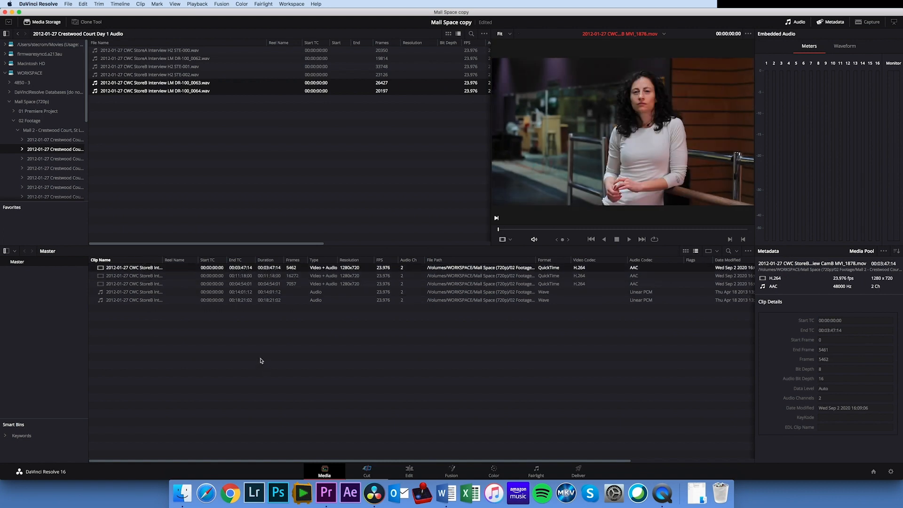
key("space")
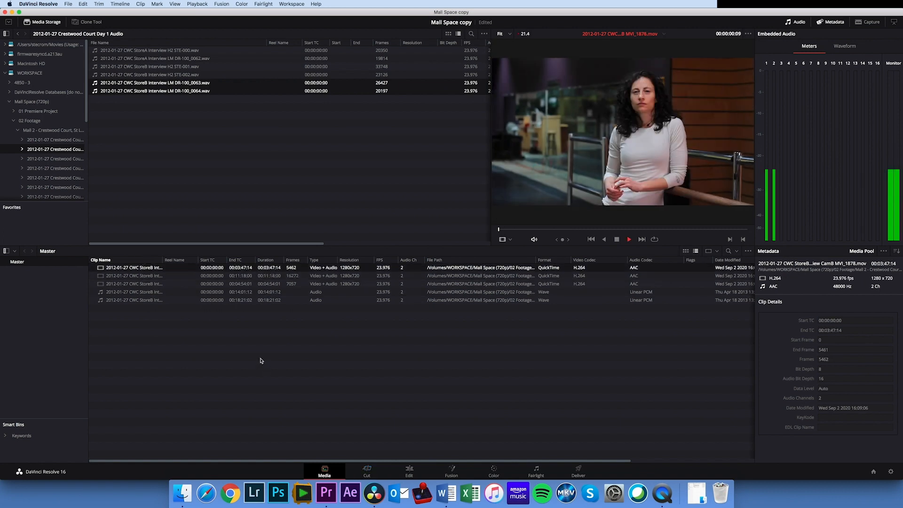
left_click(607, 230)
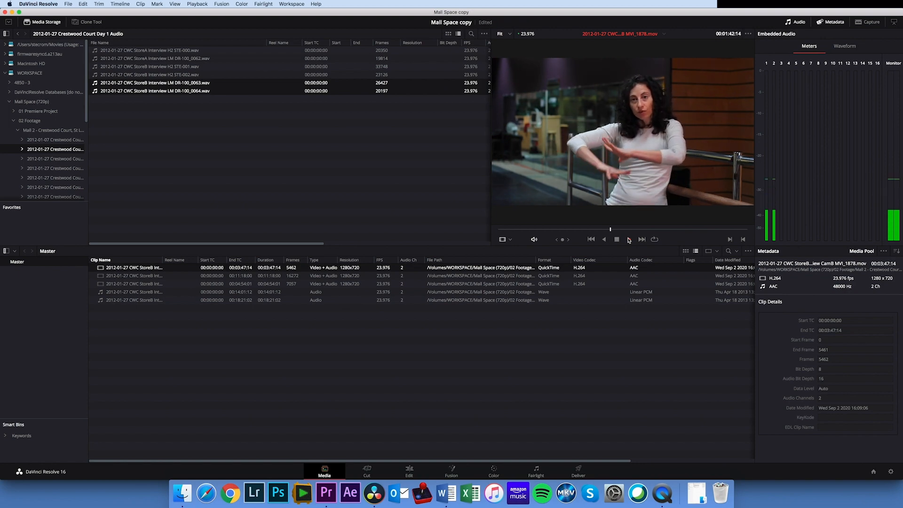
left_click(629, 240)
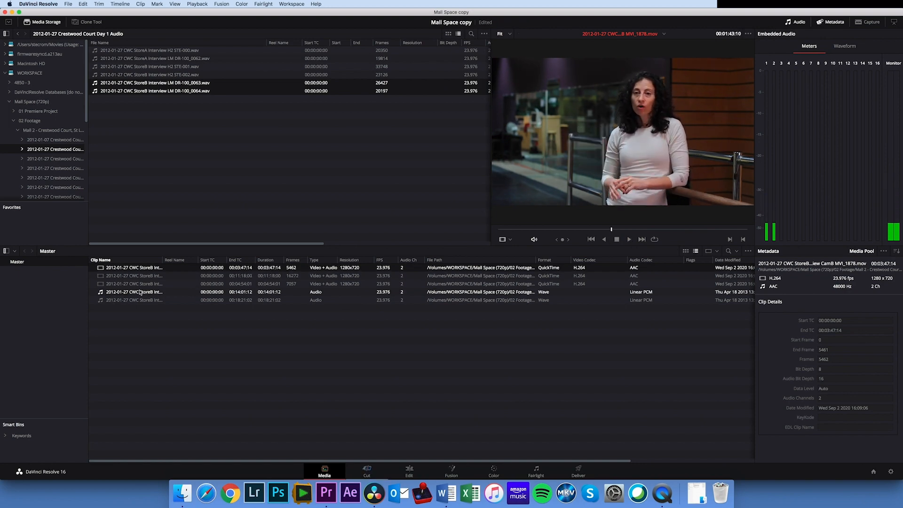
Listen to the StoreB Interview LM DR-100_0064 recording at several points along its length
left_click(137, 293)
left_click(630, 239)
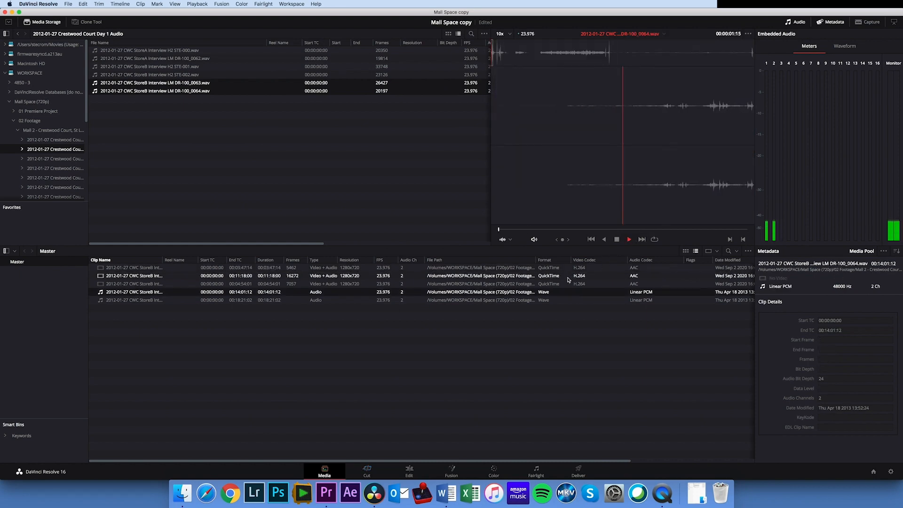
left_click(634, 229)
left_click(647, 229)
left_click(661, 230)
left_click(673, 229)
left_click(689, 229)
key("space")
left_click(703, 230)
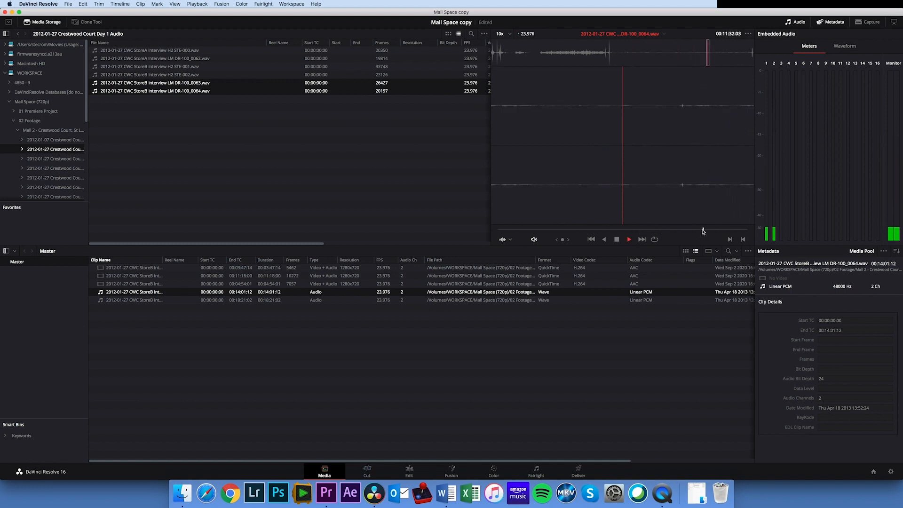
left_click(621, 230)
left_click(601, 229)
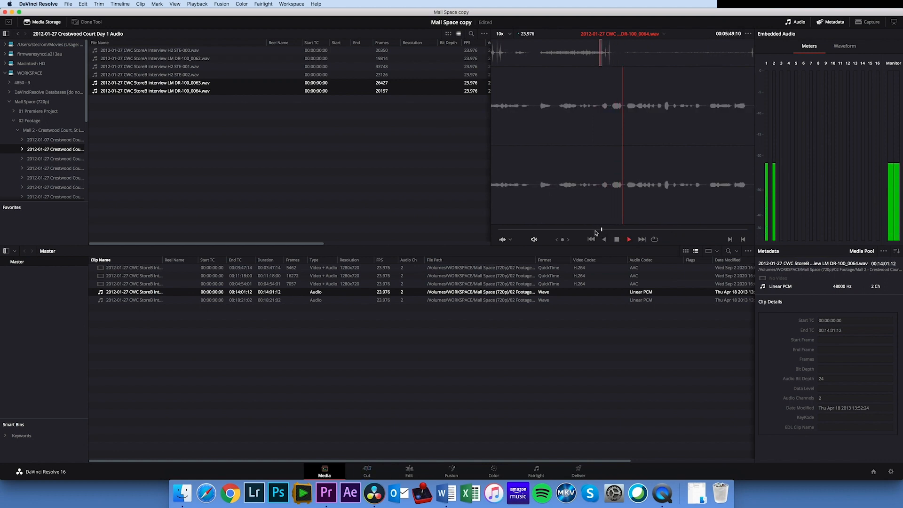
key("space")
Widen the media pool's Clip Name column and play the MVI_1877 clip from near its middle
left_click_drag(163, 261, 278, 261)
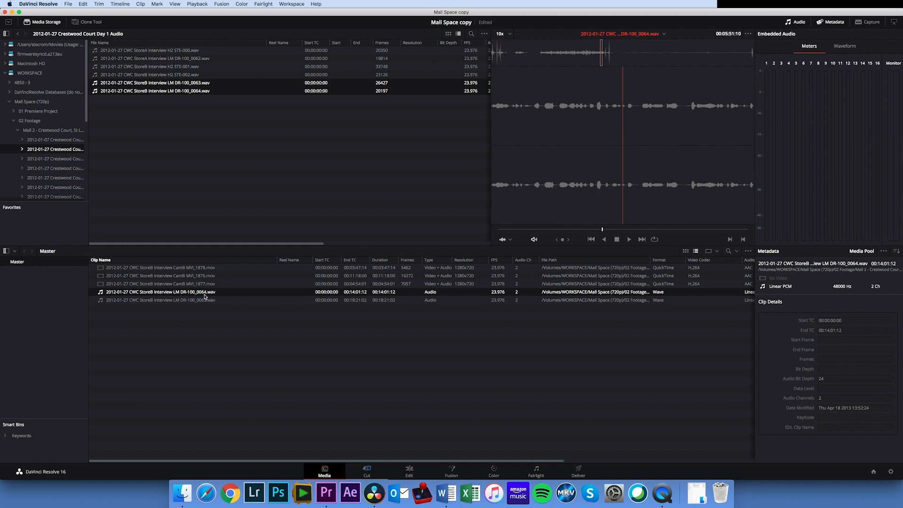
left_click(203, 285)
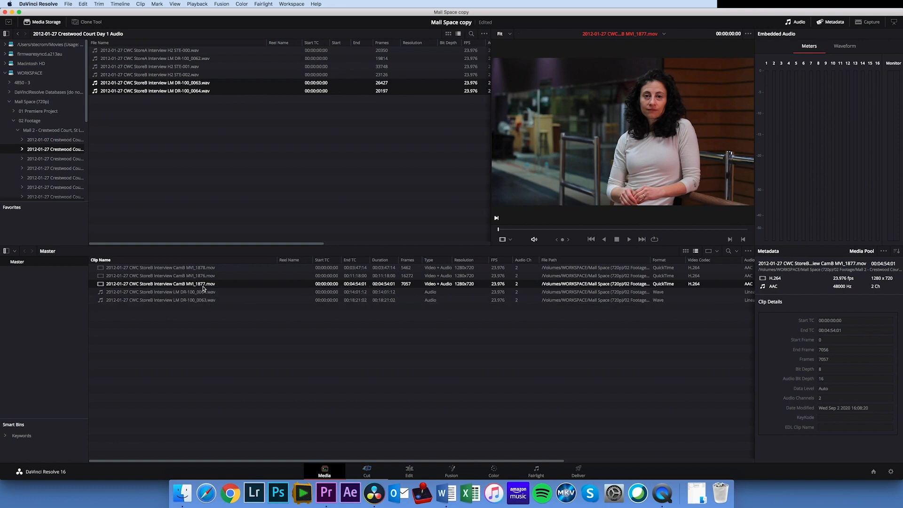
left_click(612, 229)
left_click(628, 239)
left_click(617, 239)
Listen to the StoreB Interview LM DR-100_0063 recording from slightly past its middle
left_click(211, 299)
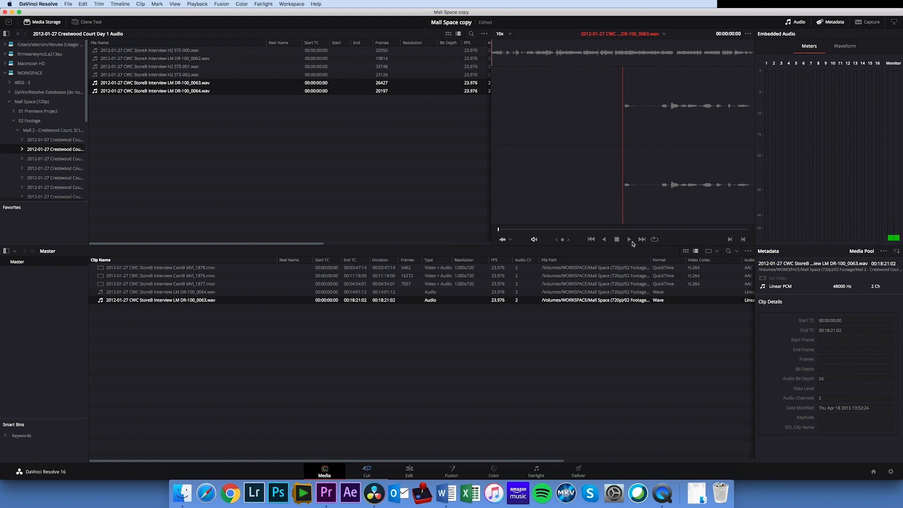
left_click(636, 229)
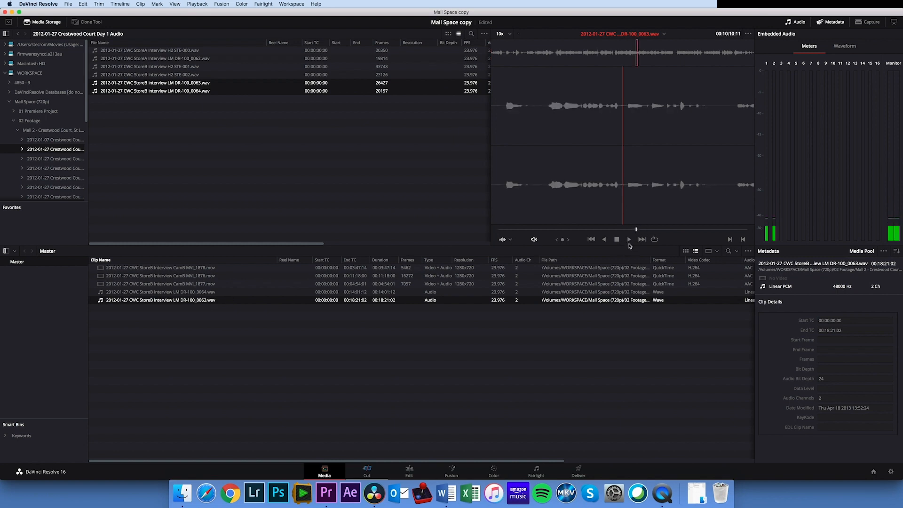
left_click(628, 239)
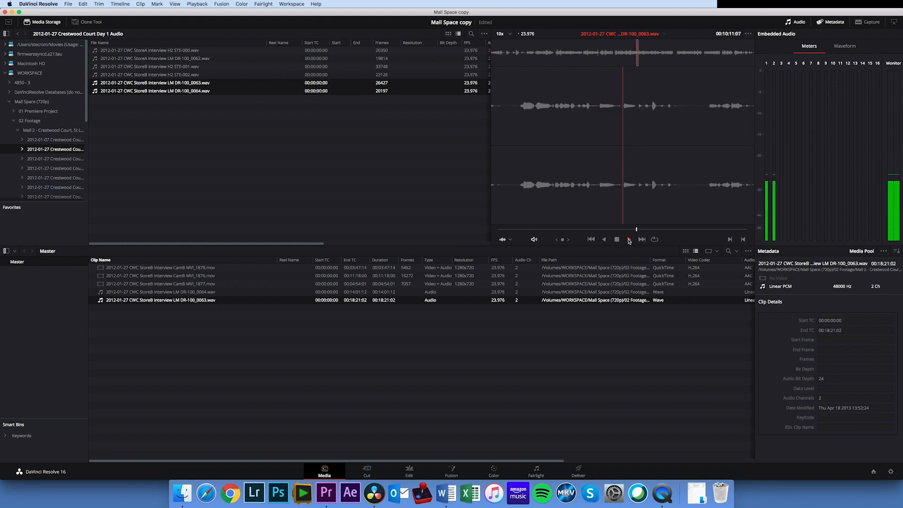
left_click(617, 240)
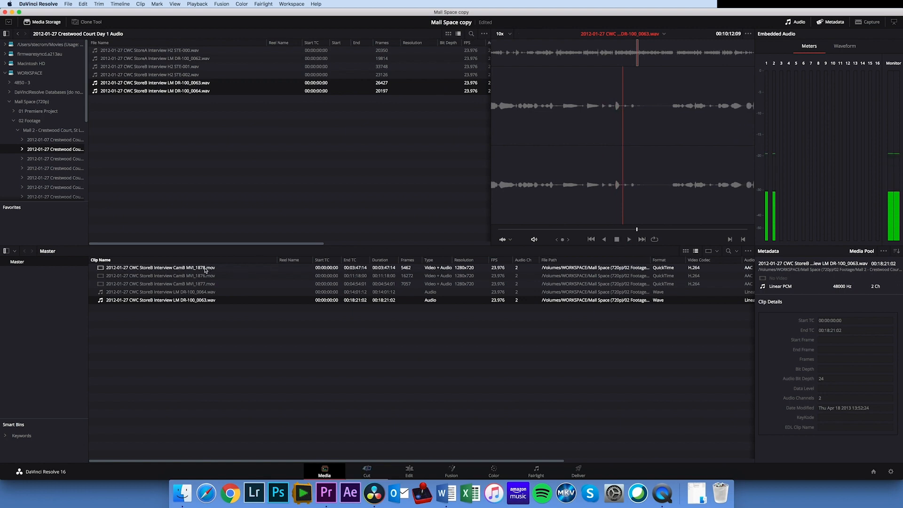
Apply Auto Sync Audio to the MVI_1877 clip together with the LM DR-100_0063 recording
left_click(205, 284, "super")
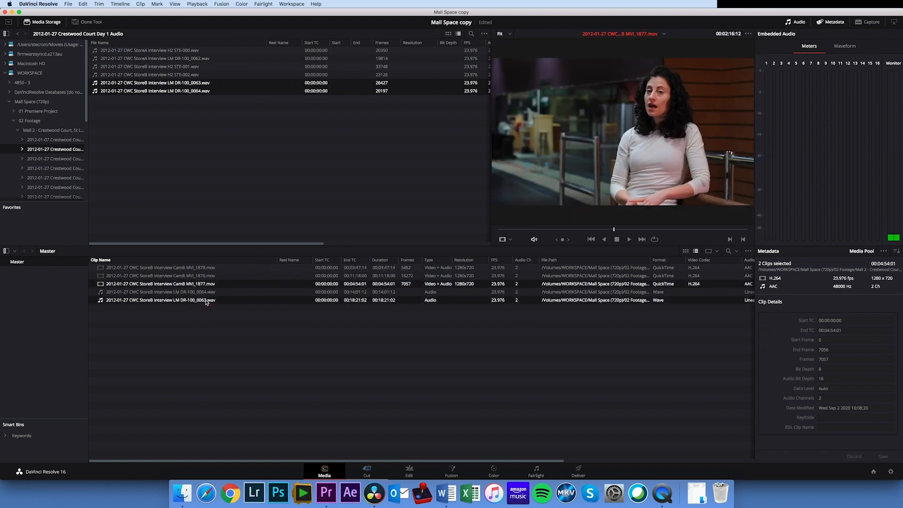
right_click(203, 286)
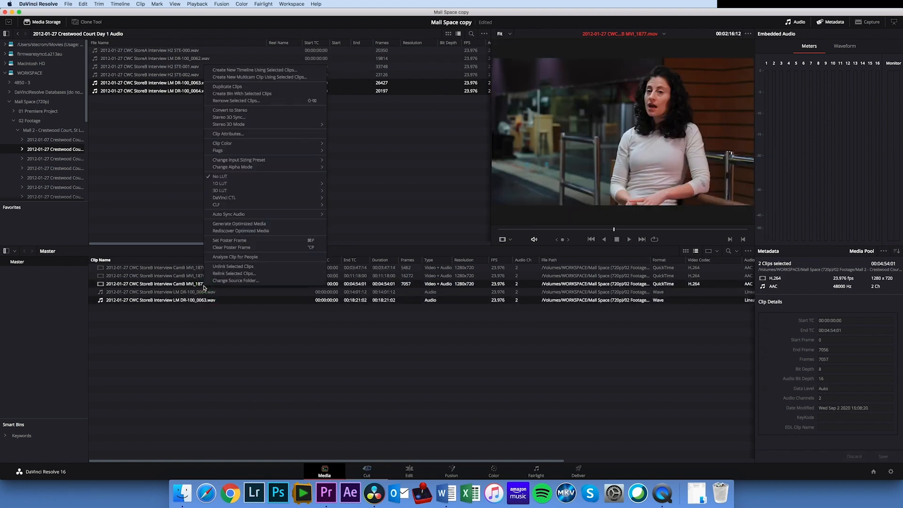
mouse_move(241, 216)
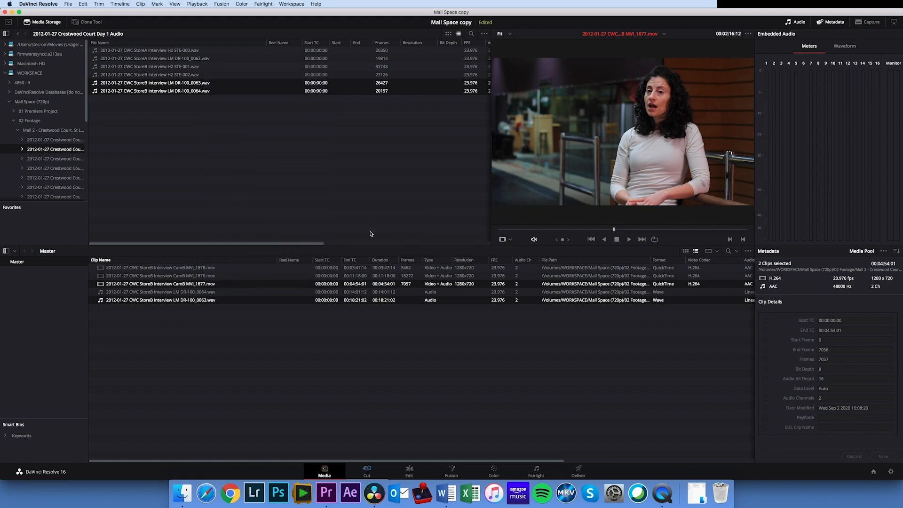
left_click(217, 310)
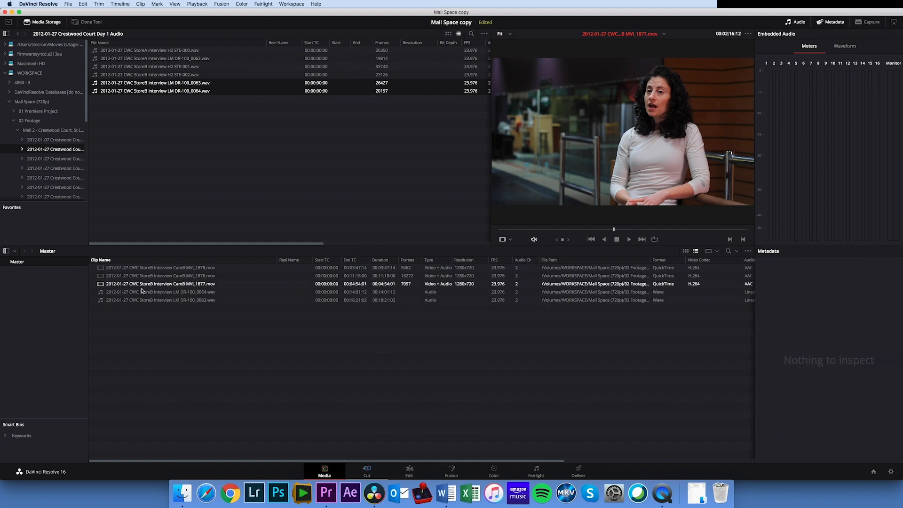
Play the MVI_1877 clip for a few seconds to check its synced audio
left_click(122, 285)
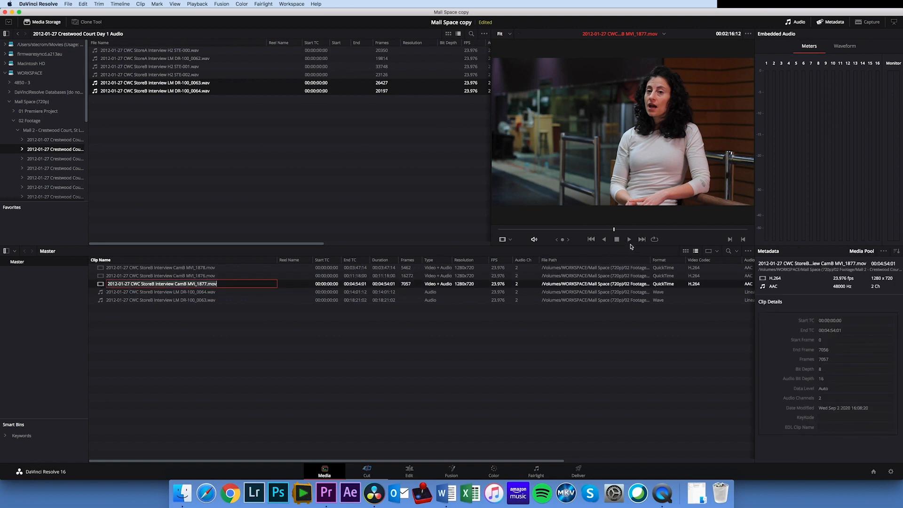
left_click(630, 240)
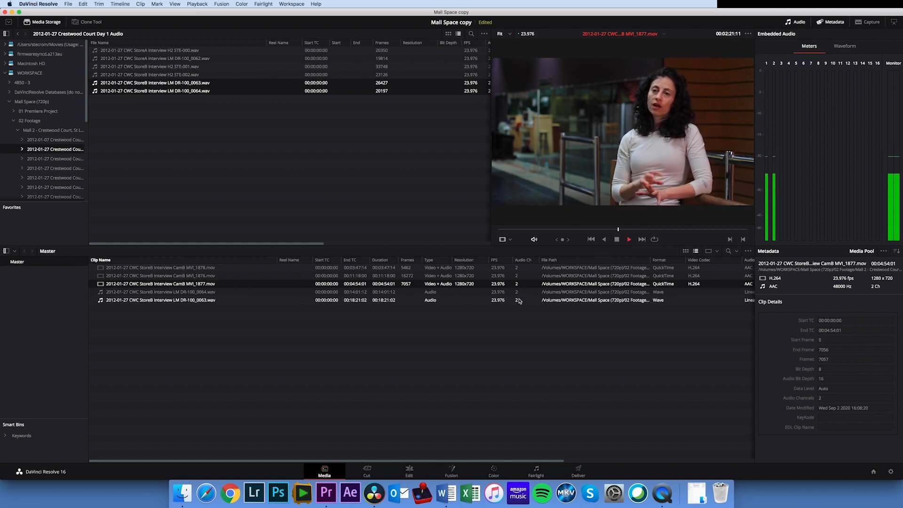
key("space")
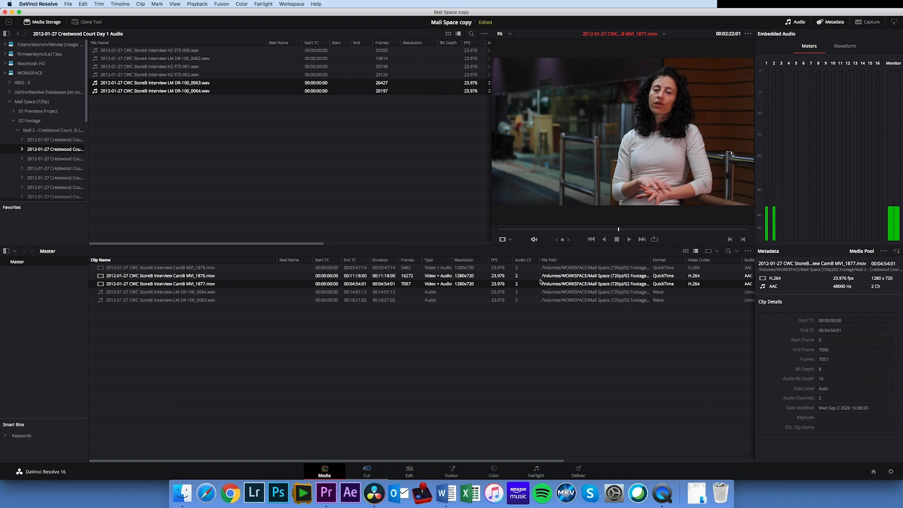
Auto-sync the MVI_1876 clip with the LM DR-100_0063 recording based on waveform
left_click(202, 268)
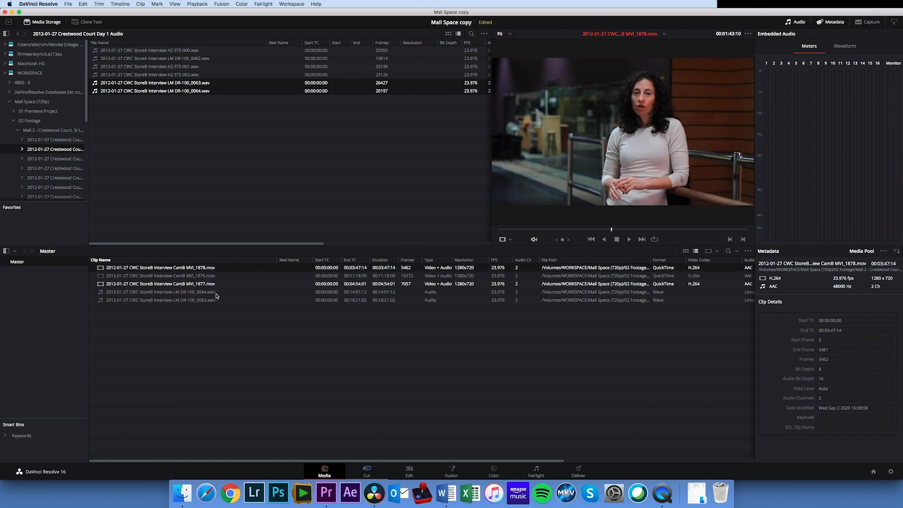
left_click(211, 276, "shift")
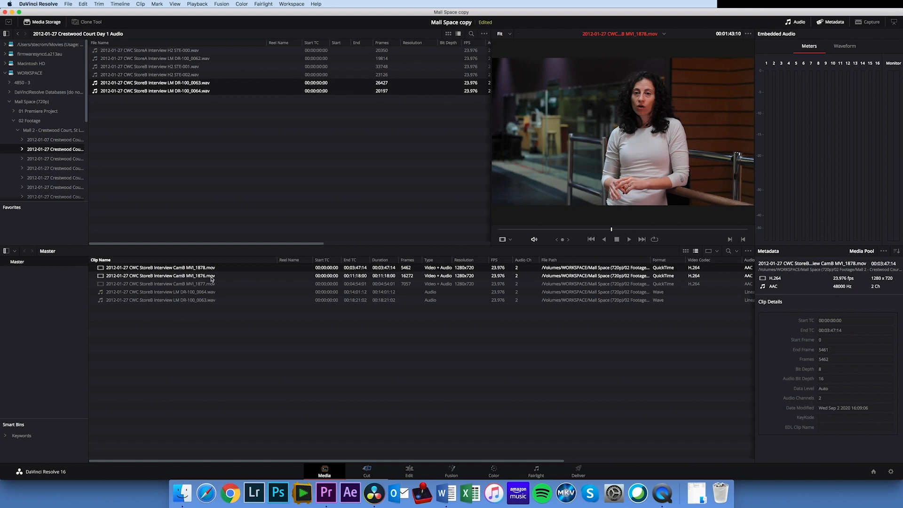
left_click(212, 277)
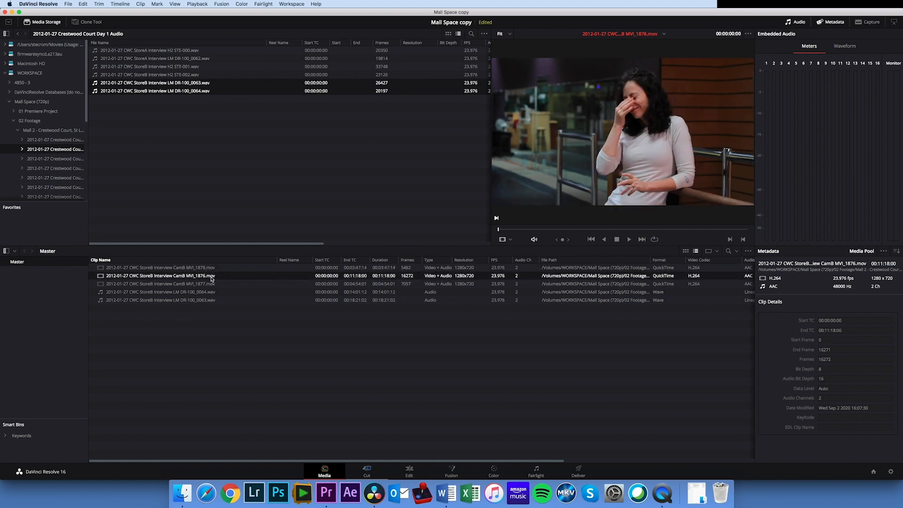
left_click(208, 293, "super")
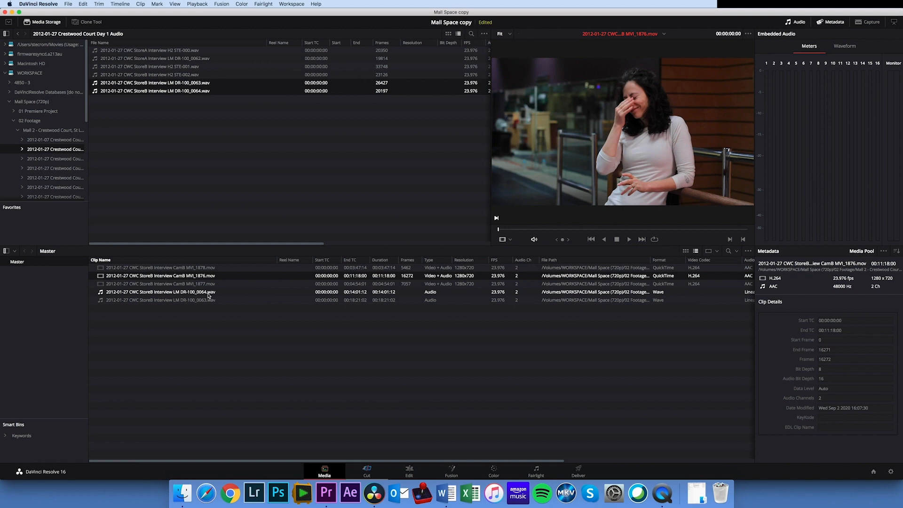
left_click(213, 295, "super")
left_click(213, 300, "super")
left_click(213, 284, "super")
left_click(212, 283, "super")
right_click(211, 277)
mouse_move(280, 199)
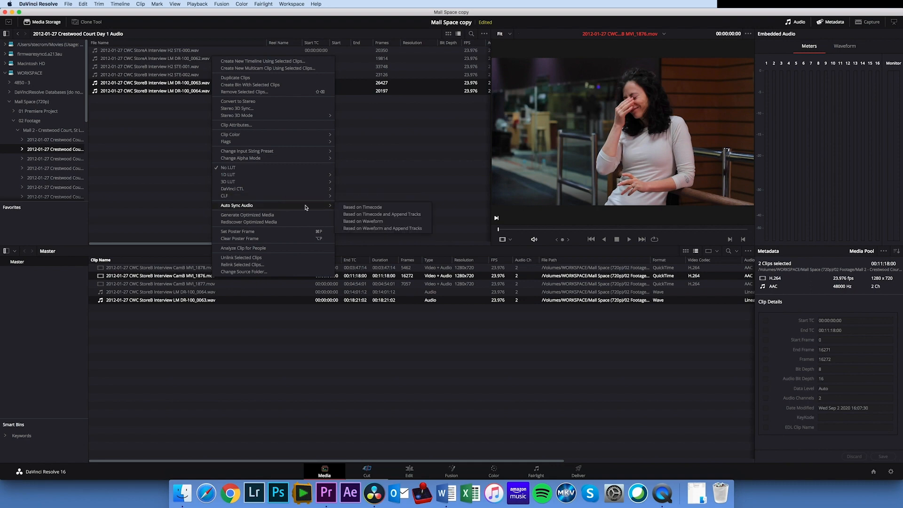
left_click(361, 221)
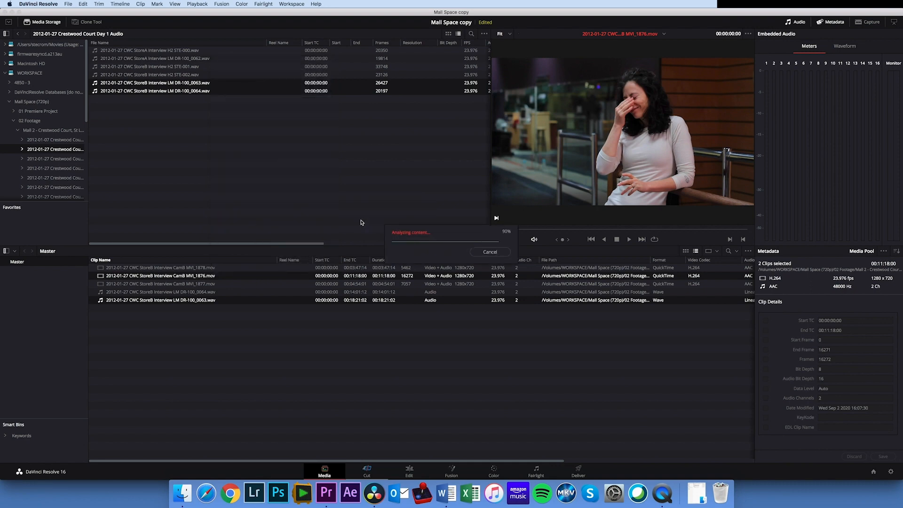
Auto-sync the MVI_1877 clip with the LM DR-100_0063 recording based on waveform, then clear the selection
left_click(211, 284)
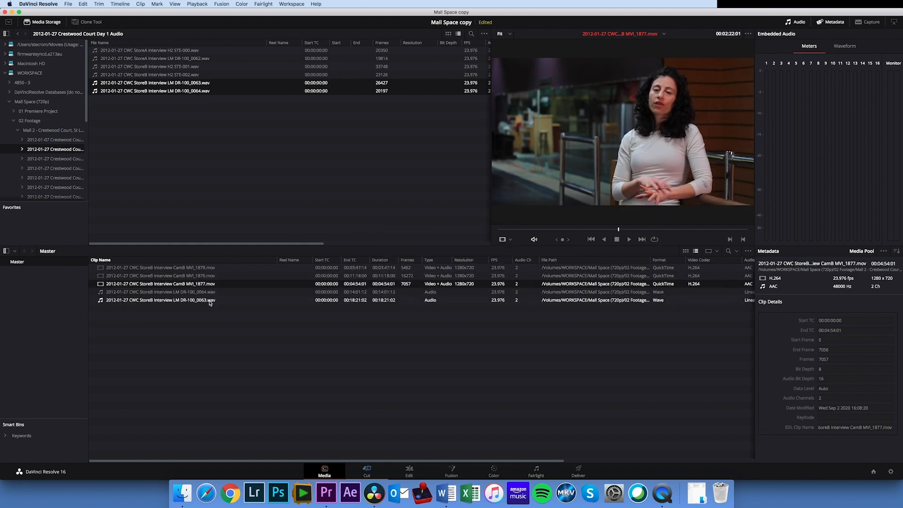
left_click(210, 302, "super")
right_click(212, 285)
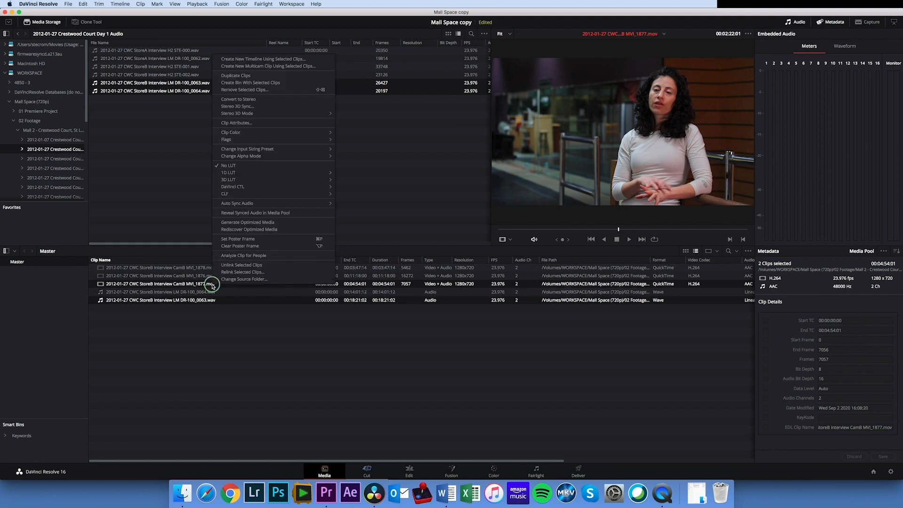
mouse_move(270, 205)
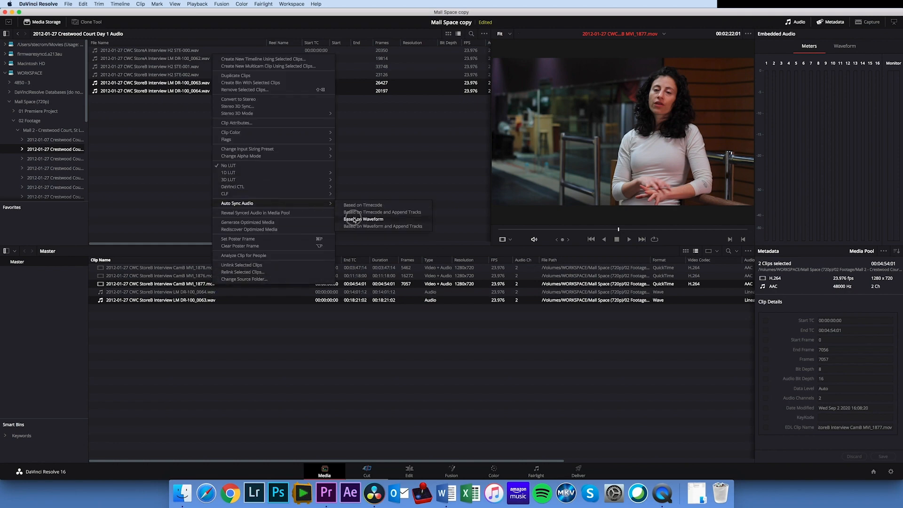
left_click(354, 218)
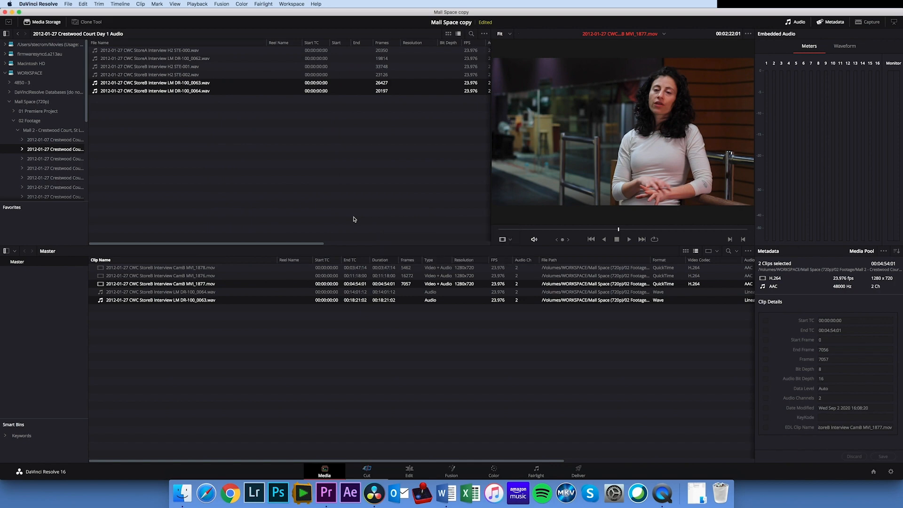
left_click(431, 337)
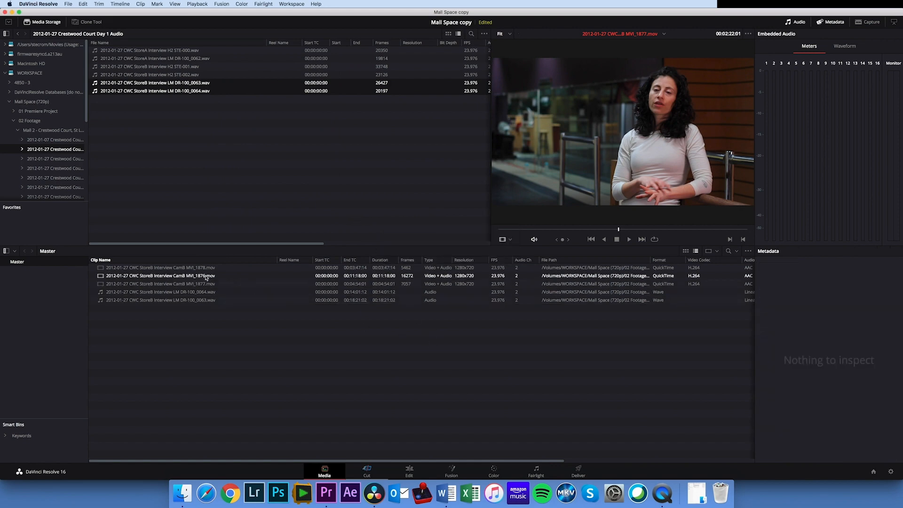
Play the MVI_1876 clip from near its middle to check its synced audio, then stop playback
left_click(207, 276)
left_click(623, 229)
left_click(630, 239)
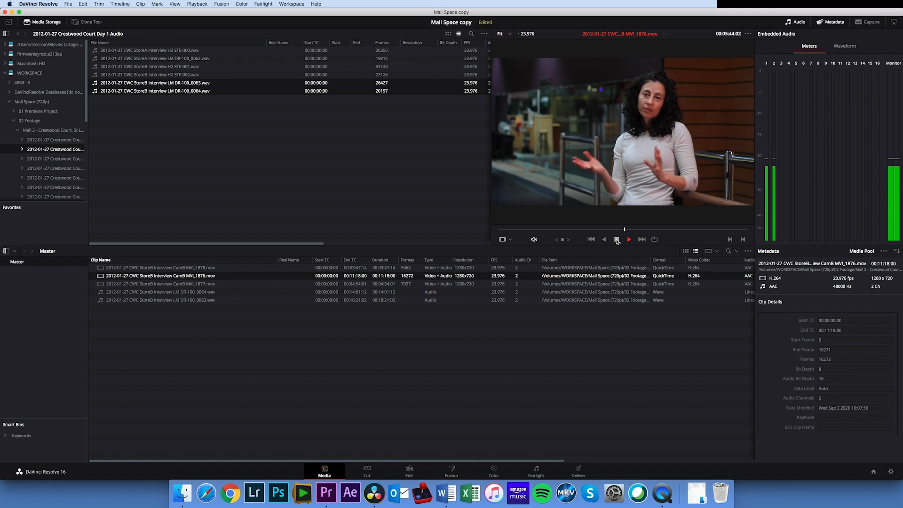
left_click(617, 240)
Load the MVI_1877 clip and play it briefly to check the audio from its waveform sync
left_click(208, 293)
left_click(210, 284)
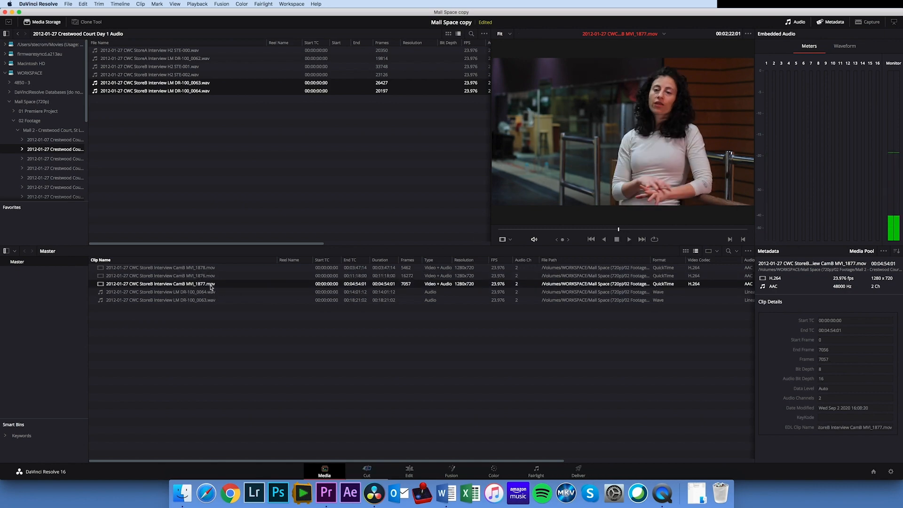
left_click(630, 239)
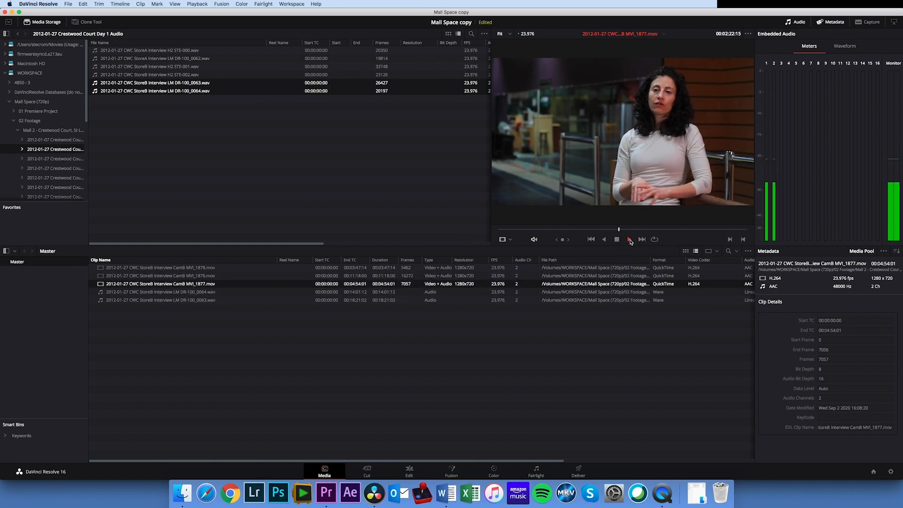
left_click(617, 240)
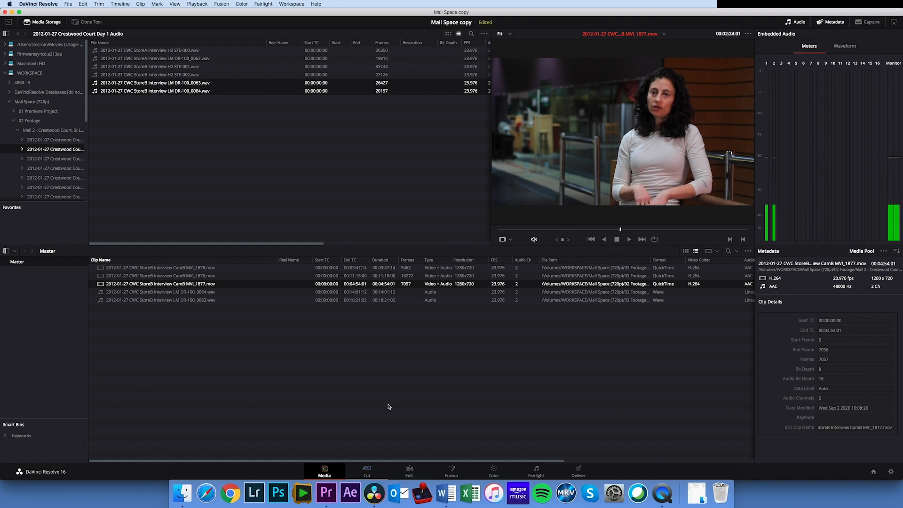
Place the synced MVI_1877 clip on a new timeline in the Edit page and play it from about 01:00:44
left_click(410, 471)
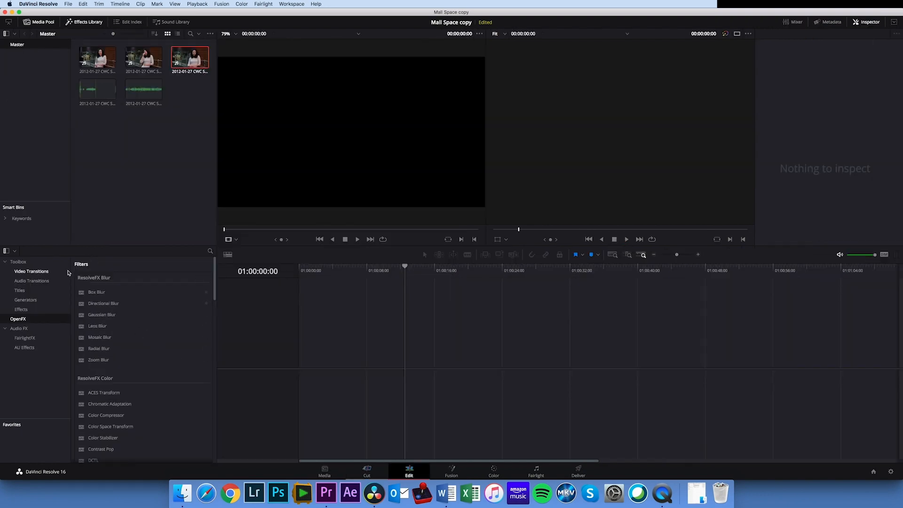
left_click_drag(203, 63, 315, 370)
left_click(491, 269)
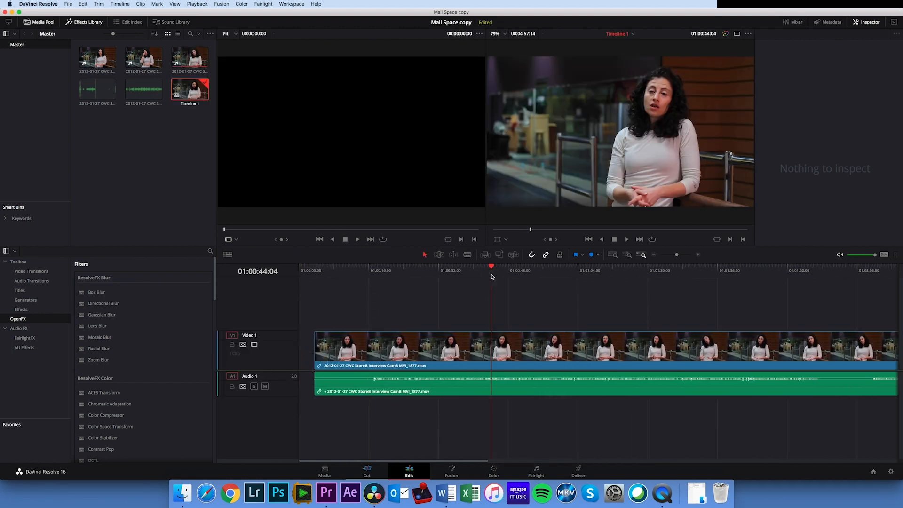
key("space")
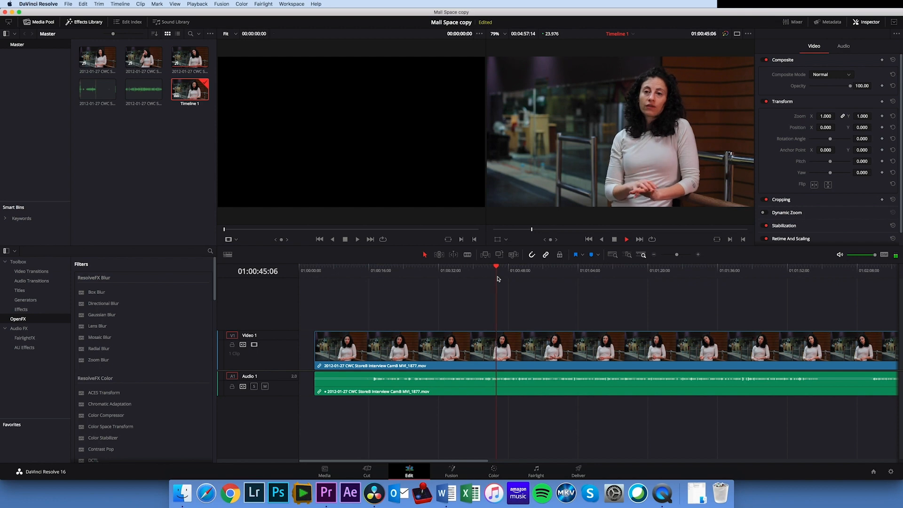